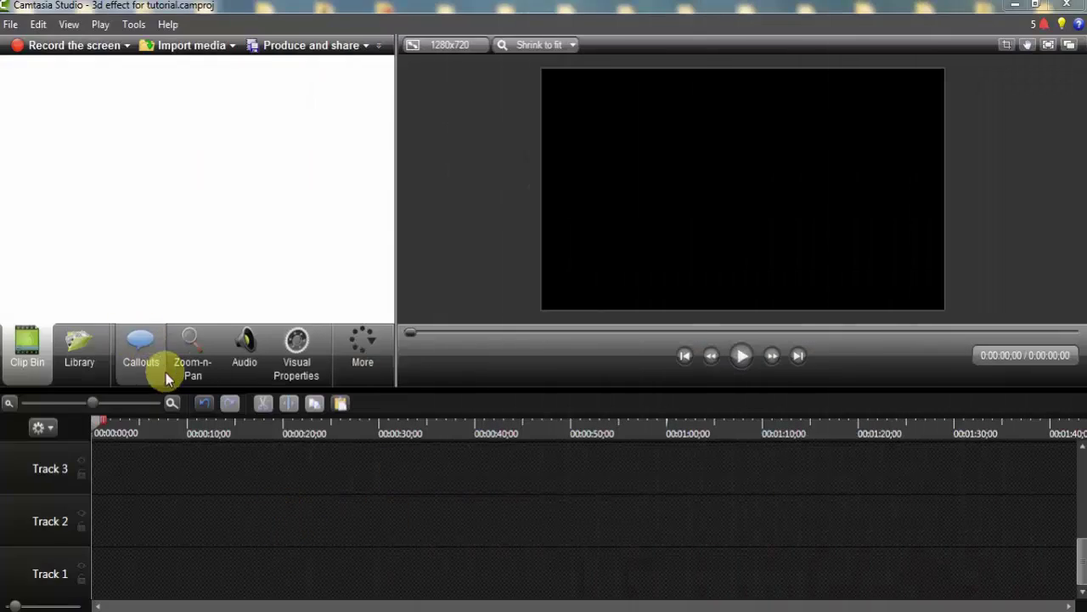
# - Add a plain Text callout from the full callout shape gallery
pyautogui.click(142, 361)
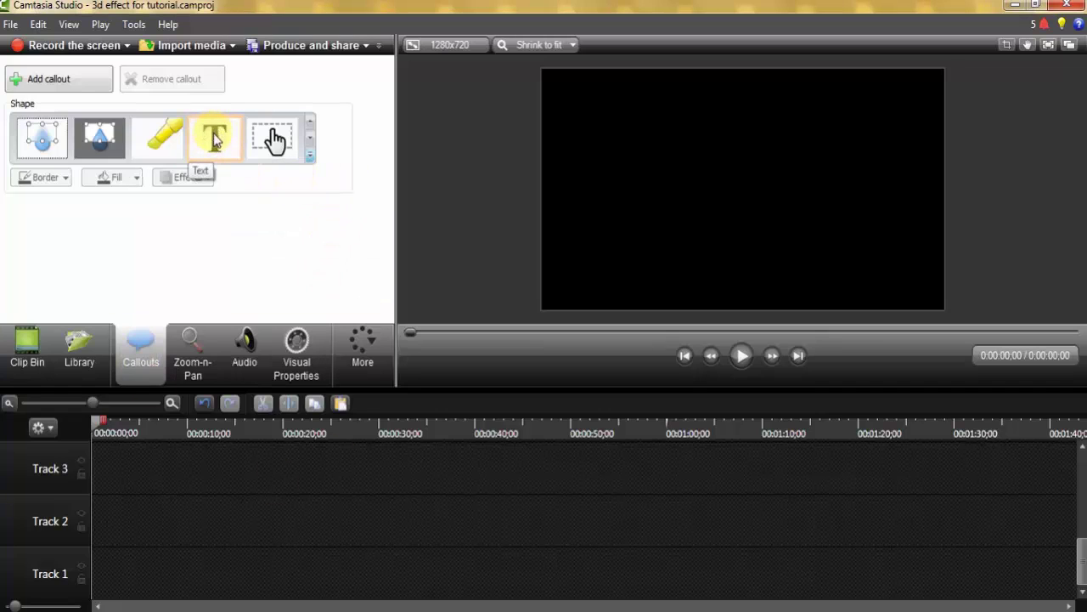
pyautogui.click(312, 160)
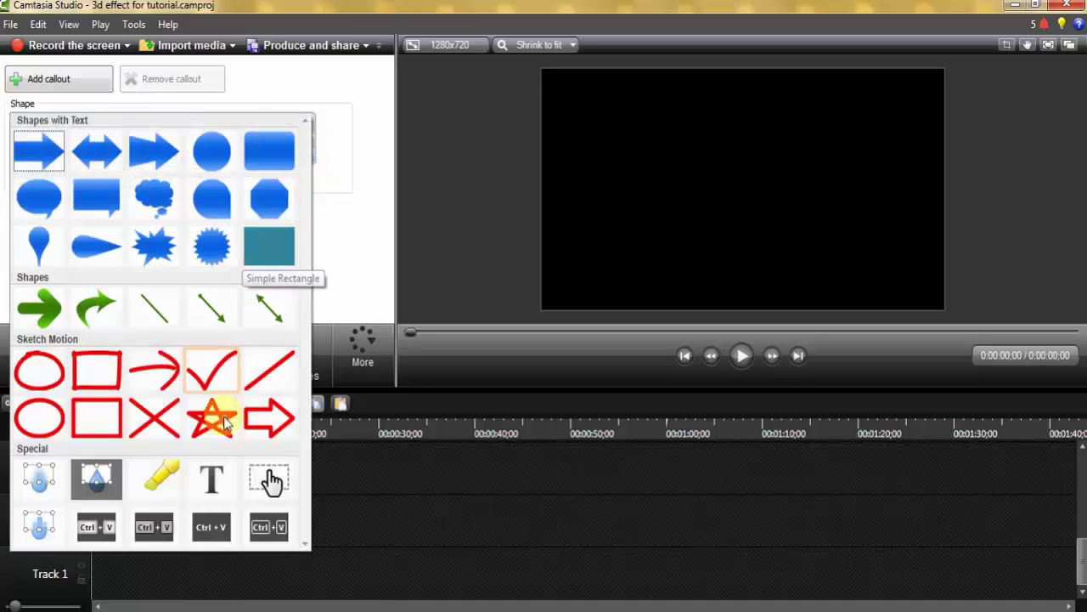
pyautogui.click(212, 484)
pyautogui.scroll(-2, 277, 141)
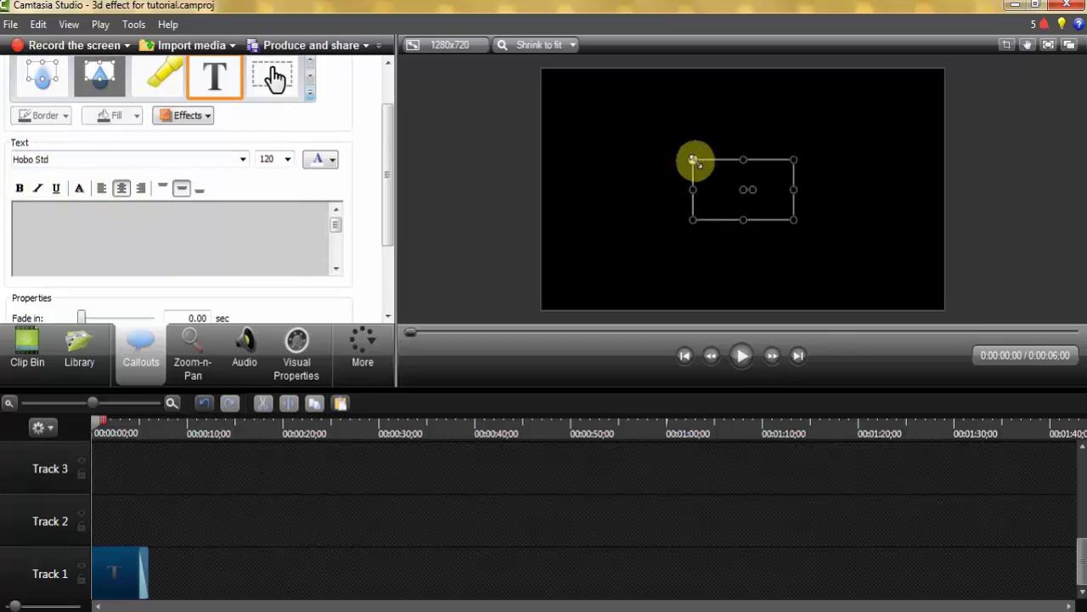
# - Stretch the callout box across the whole frame and set its text colour to White
pyautogui.moveTo(693, 159); pyautogui.dragTo(544, 72)
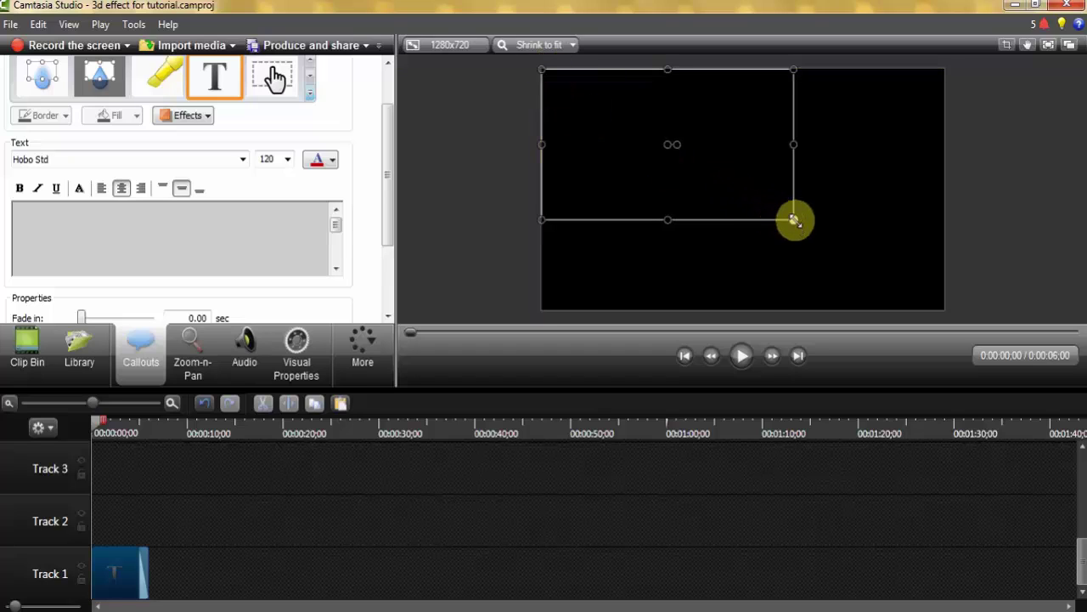
pyautogui.moveTo(791, 219); pyautogui.dragTo(947, 311)
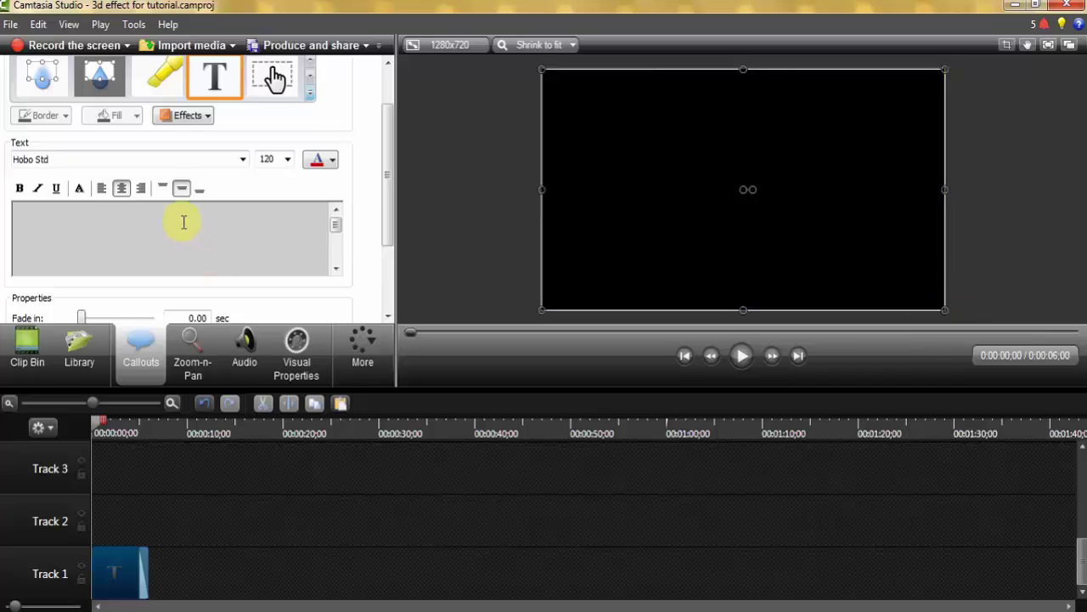
pyautogui.click(332, 160)
pyautogui.click(312, 196)
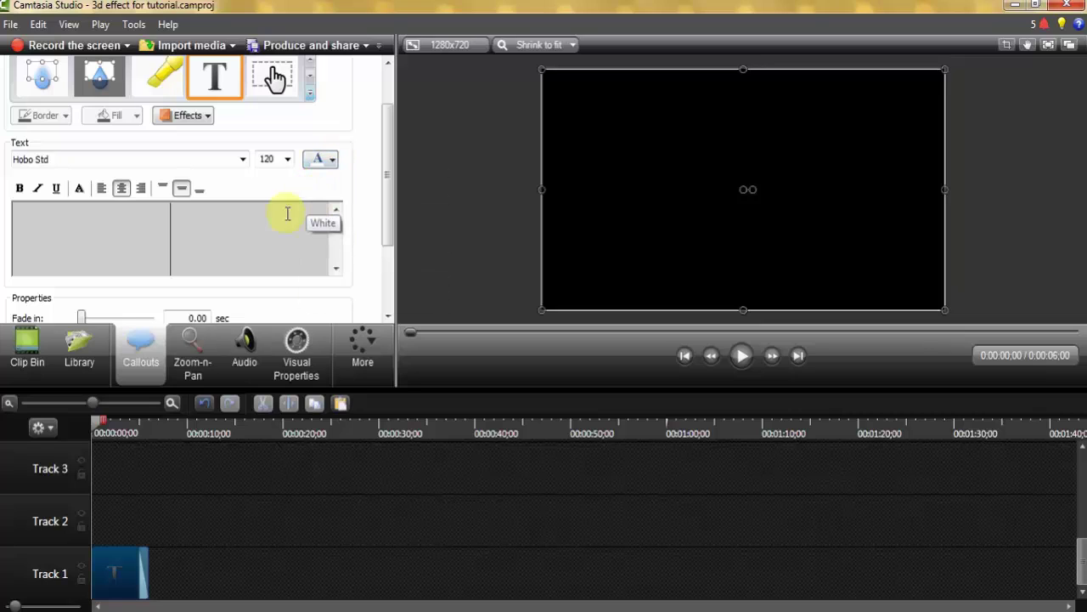
# - Type 'Pinoy Ako' into the callout and extend its clip to end at 0:00:20:02
pyautogui.click(185, 246)
pyautogui.write('Pinoy')
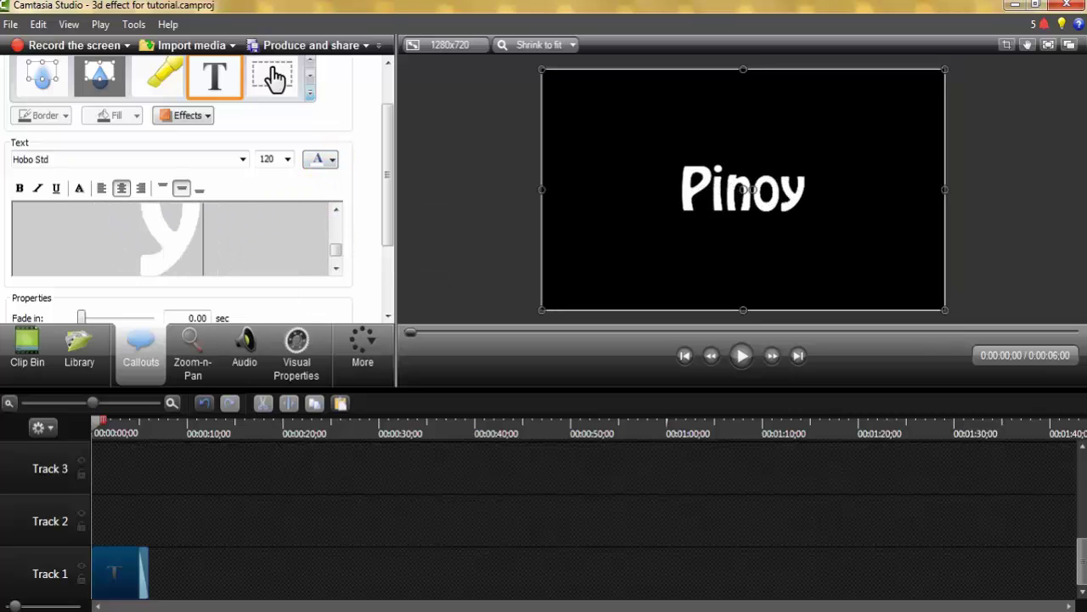
pyautogui.write(' Ako')
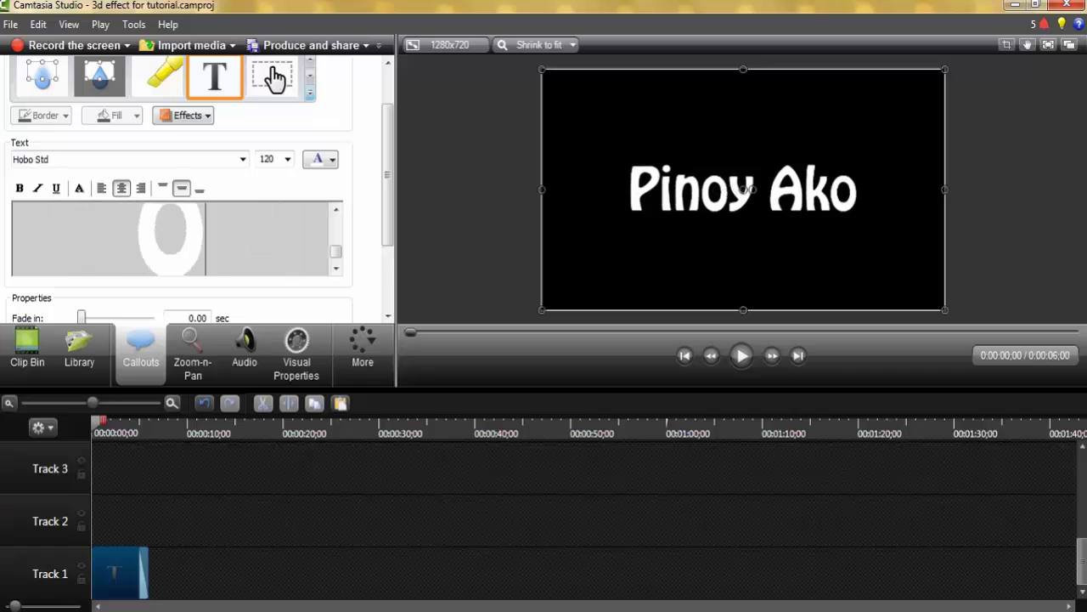
pyautogui.moveTo(96, 428); pyautogui.dragTo(284, 424)
pyautogui.moveTo(147, 574); pyautogui.dragTo(284, 576)
# - Copy the callout clip and paste it onto new tracks for eight copies, Text 1 to Text 8
pyautogui.rightClick(187, 574)
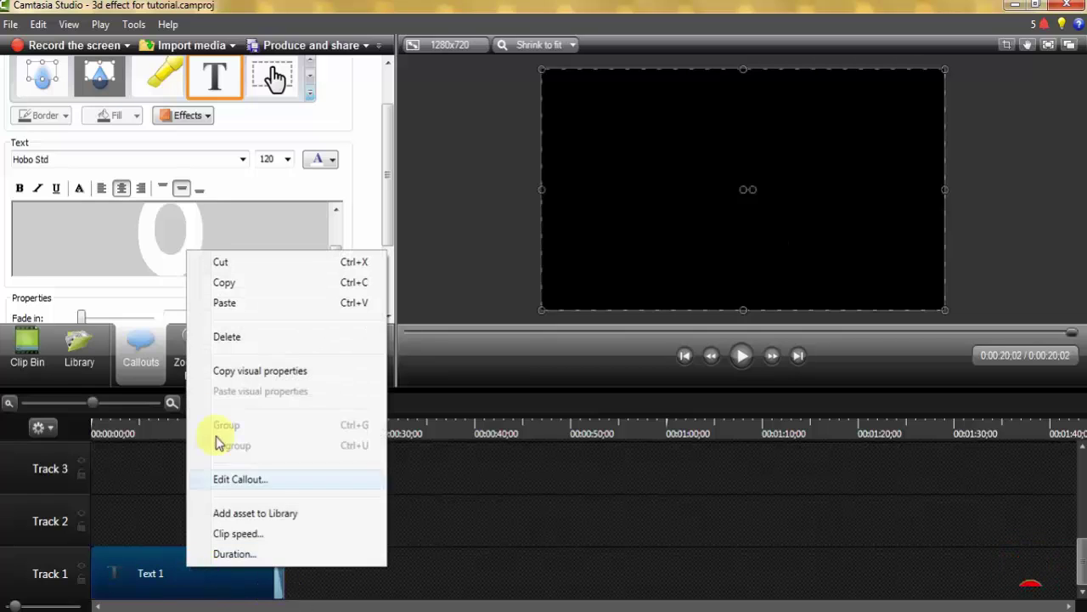
pyautogui.click(254, 282)
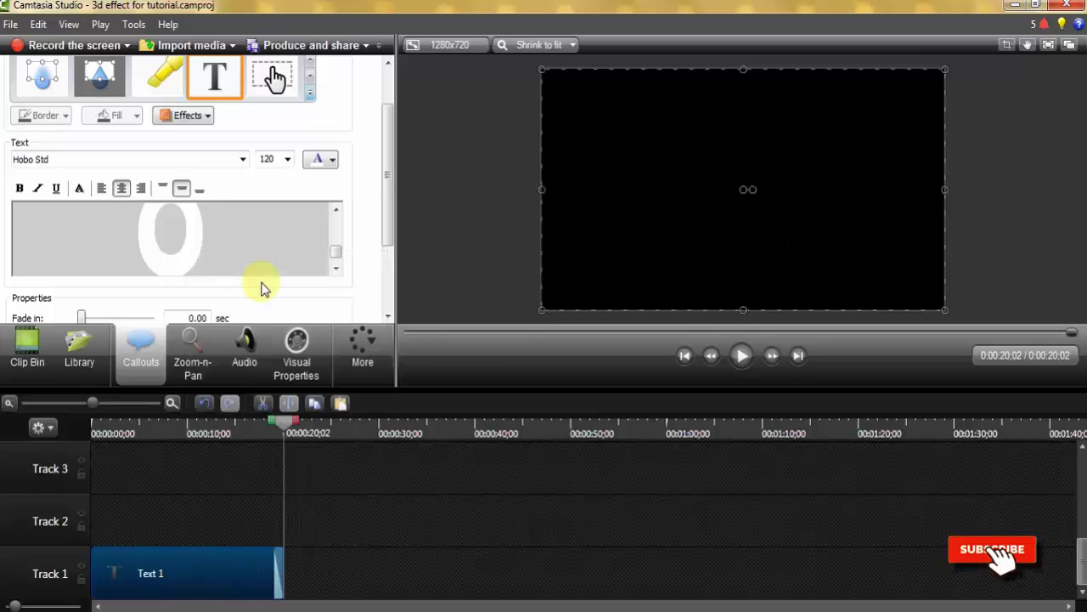
pyautogui.click(289, 422)
pyautogui.hotkey('ctrl', 'Home')
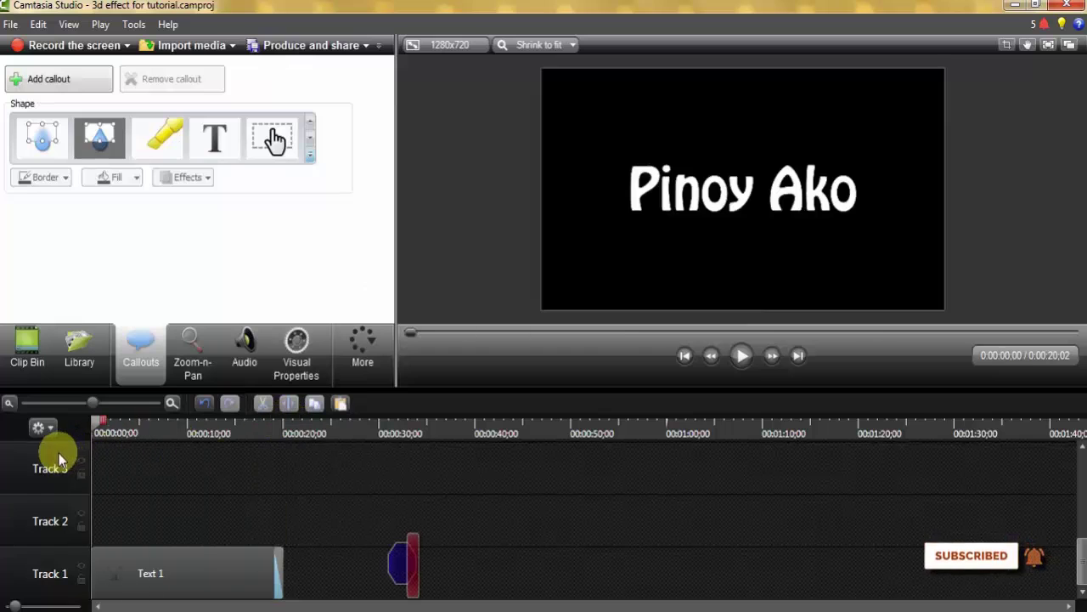
pyautogui.click(155, 576)
pyautogui.hotkey('ctrl', 'v')
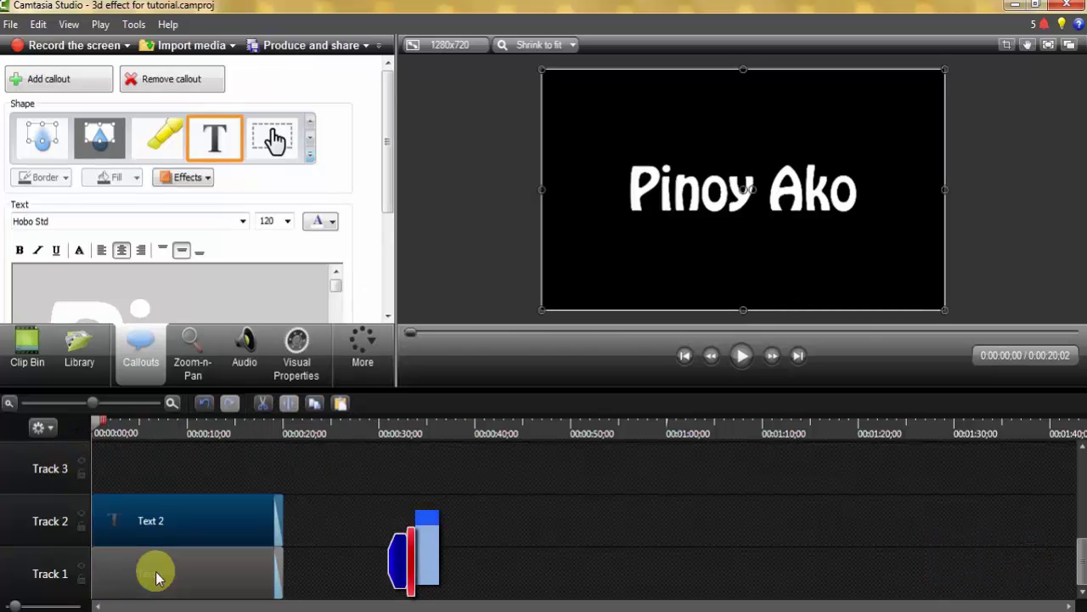
pyautogui.hotkey('ctrl', 'v')
pyautogui.hotkey('ctrl', 'v')
pyautogui.hotkey('ctrl', 'v')
pyautogui.hotkey('ctrl', 'v')
pyautogui.hotkey('ctrl', 'v')
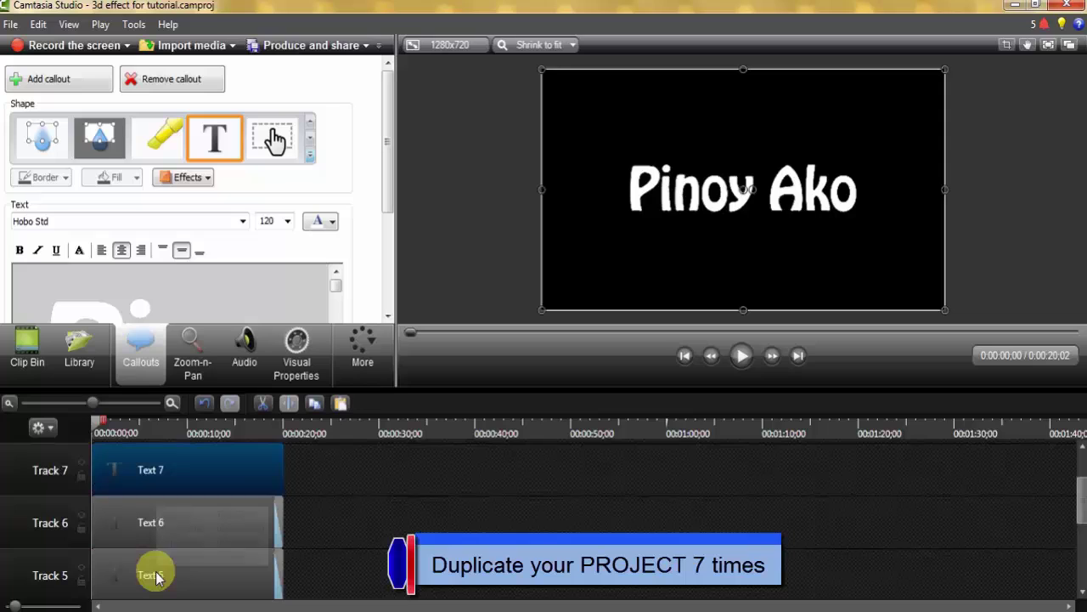
pyautogui.hotkey('ctrl', 'v')
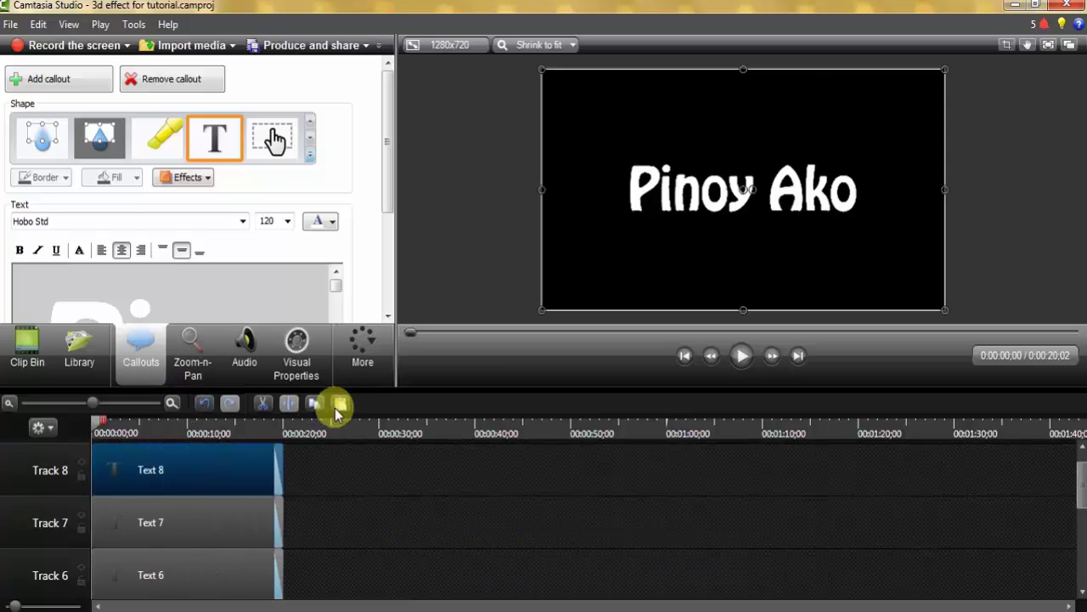
pyautogui.click(361, 357)
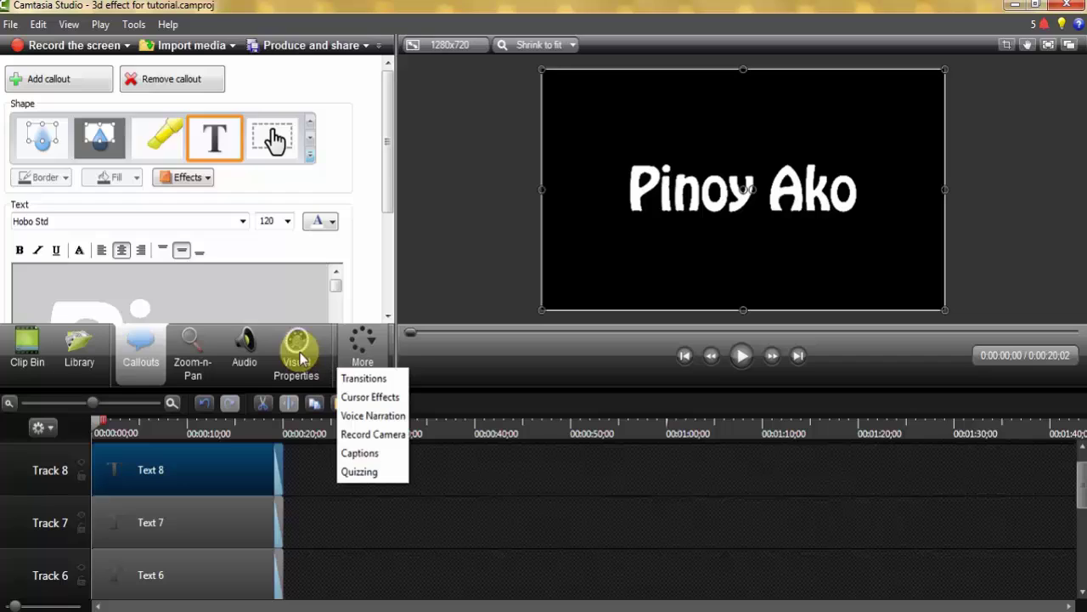
# - In Visual Properties, set Z position -6 on the Text 6 and Text 5 clips
pyautogui.click(300, 357)
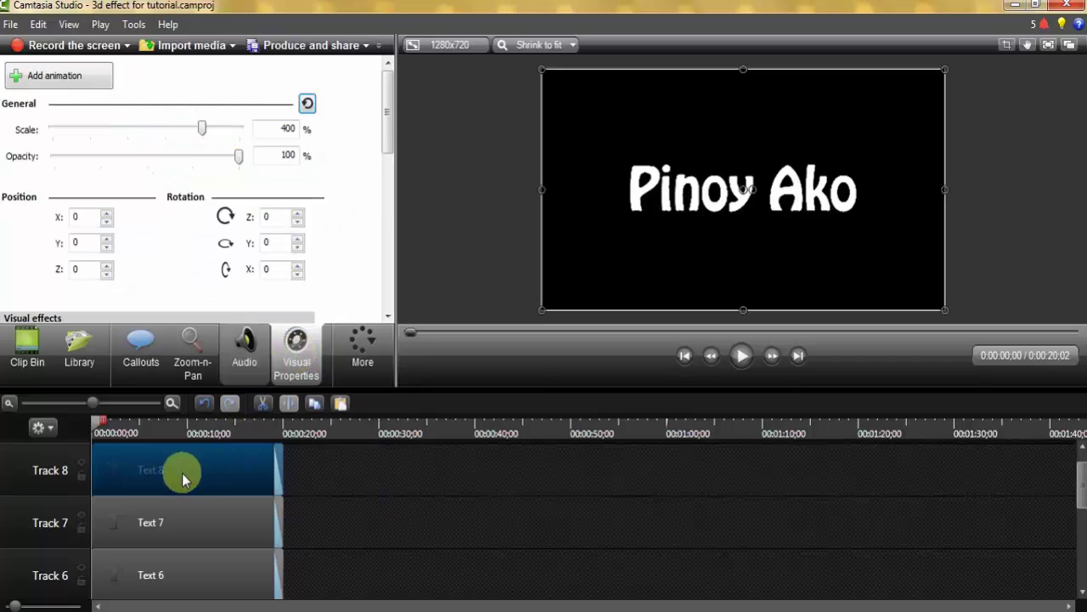
pyautogui.click(1077, 476)
pyautogui.scroll(-1, 1078, 482)
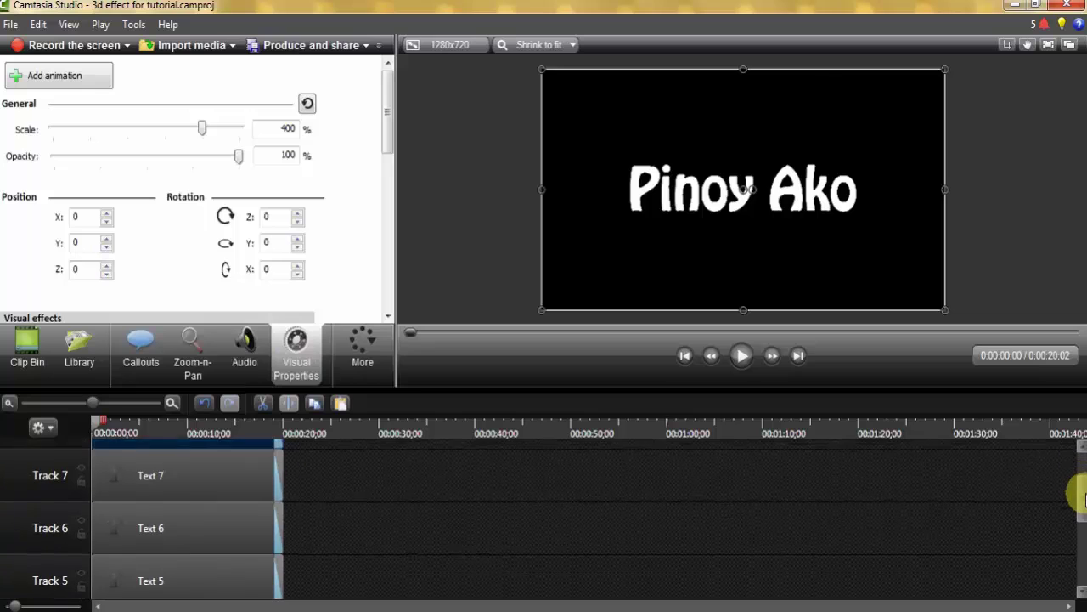
pyautogui.click(212, 469)
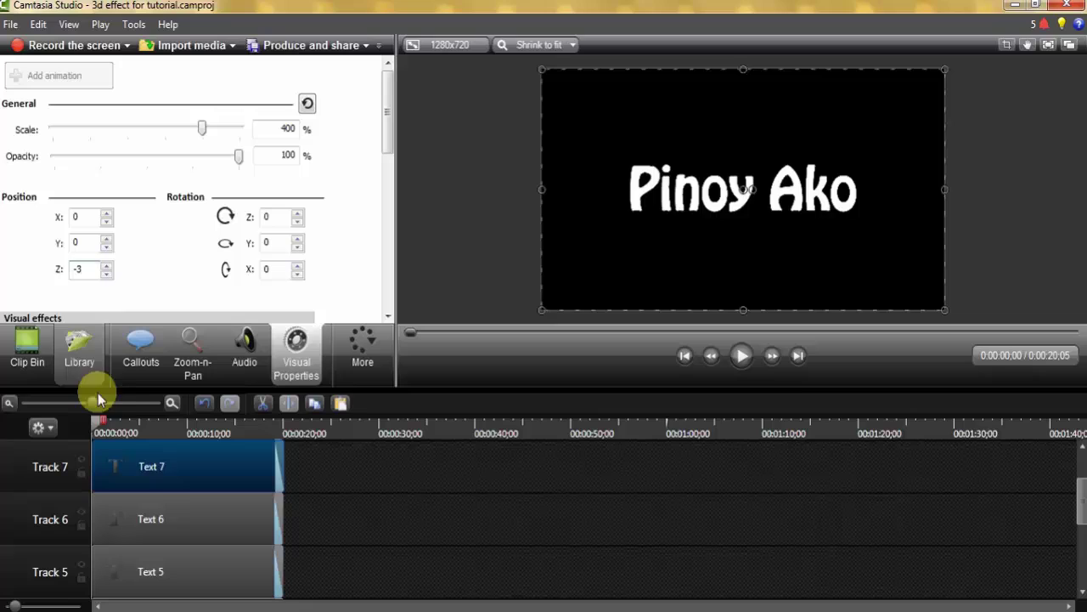
pyautogui.click(170, 515)
pyautogui.click(82, 268)
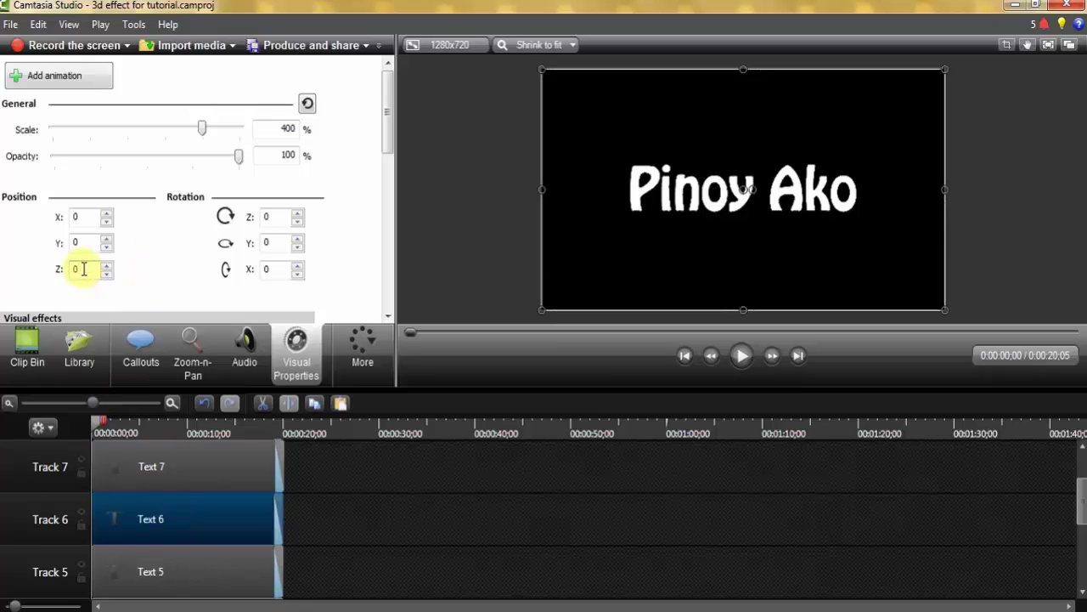
pyautogui.write('-6')
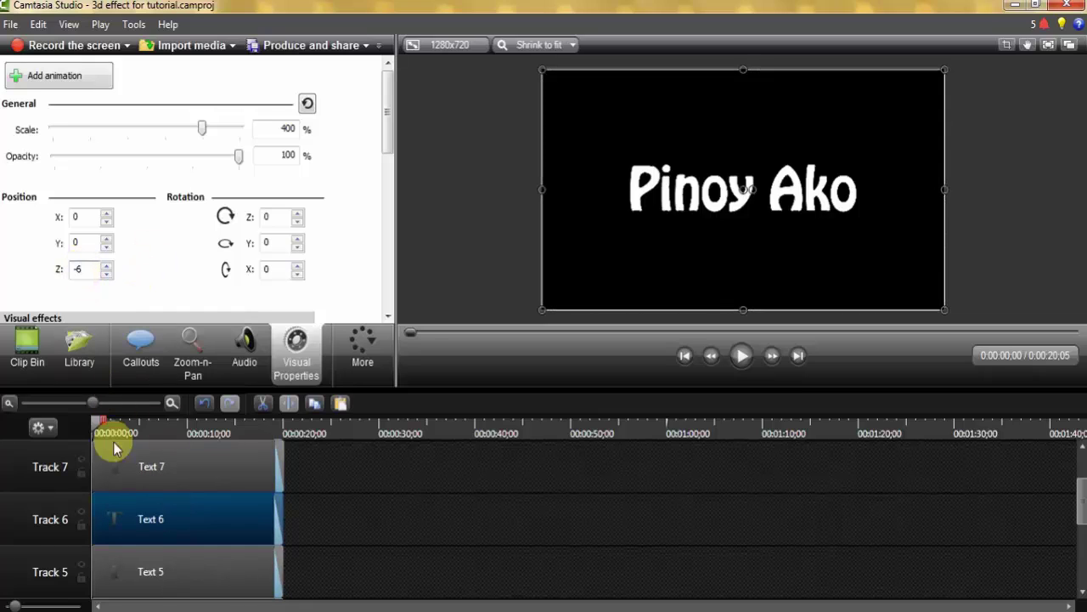
pyautogui.click(146, 575)
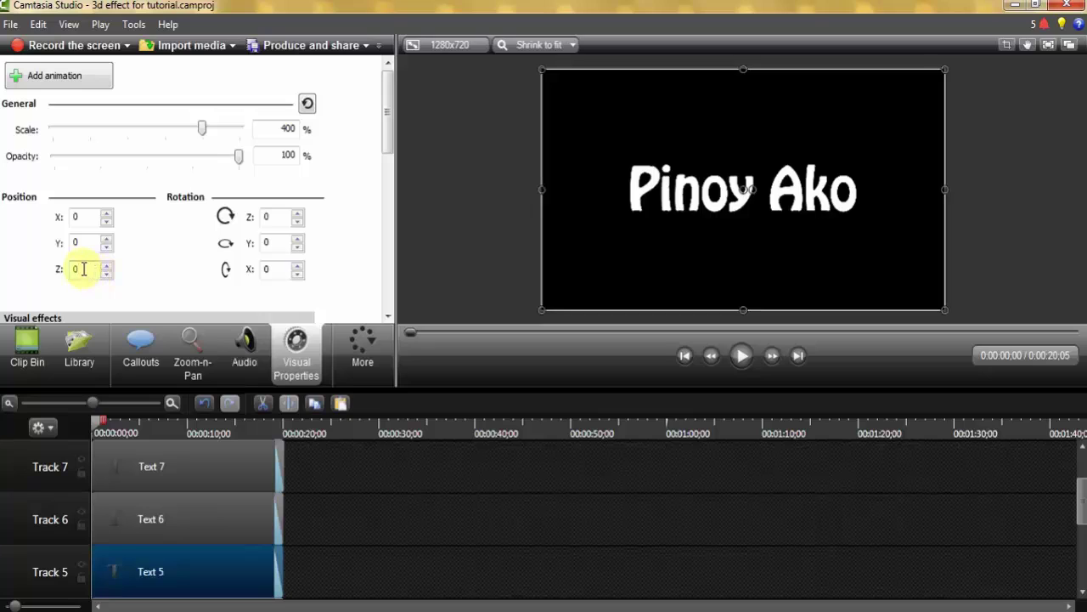
pyautogui.write('-6')
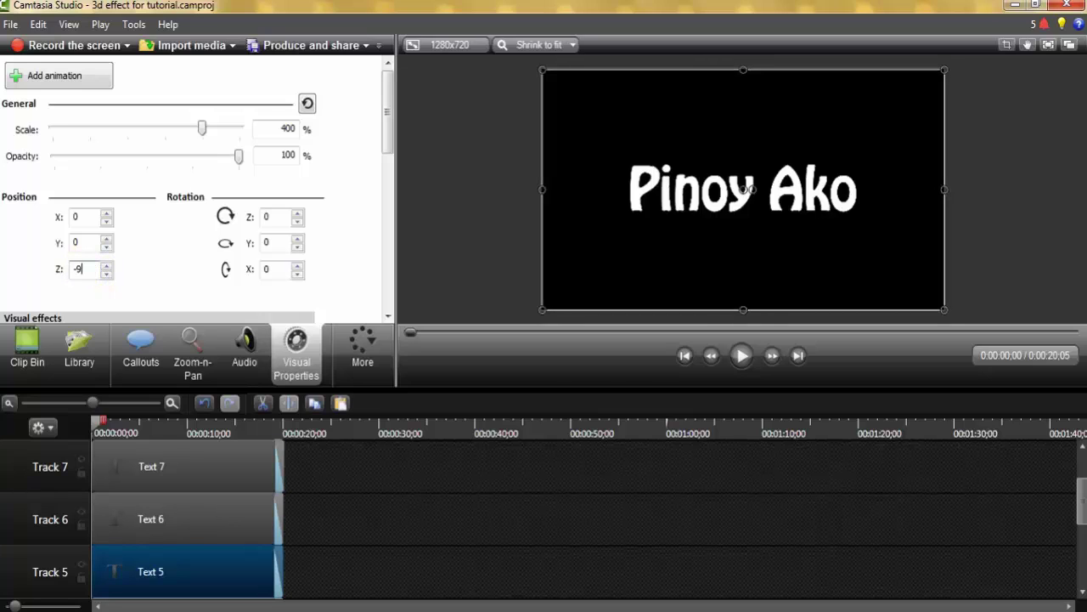
# - Set Z position -18 on Text 4, Text 3 and Text 2, and -21 on Text 1
pyautogui.scroll(-3, 413, 549)
pyautogui.click(194, 462)
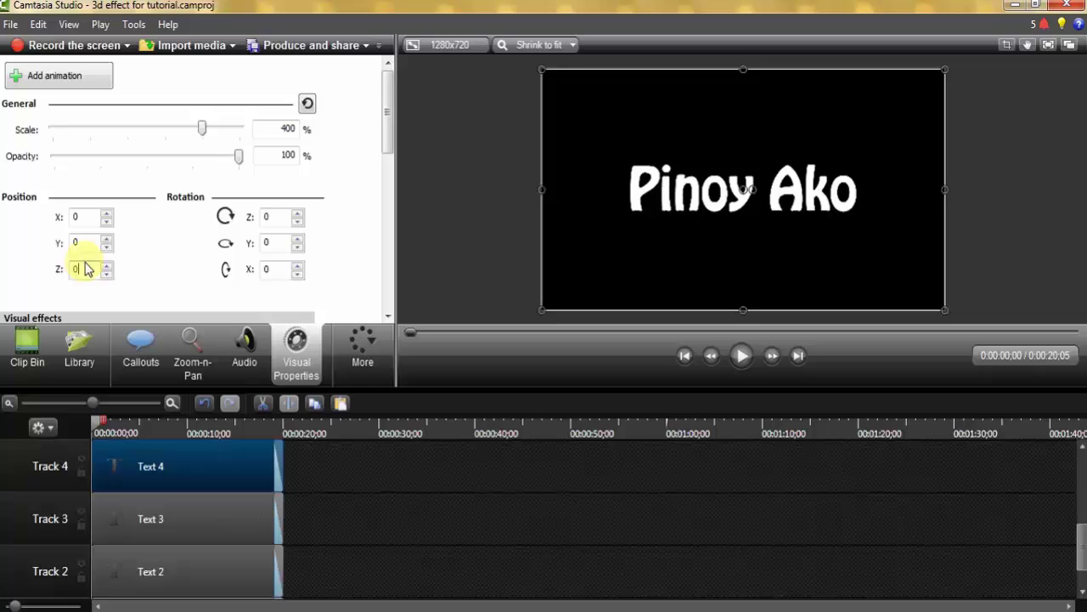
pyautogui.write('-18')
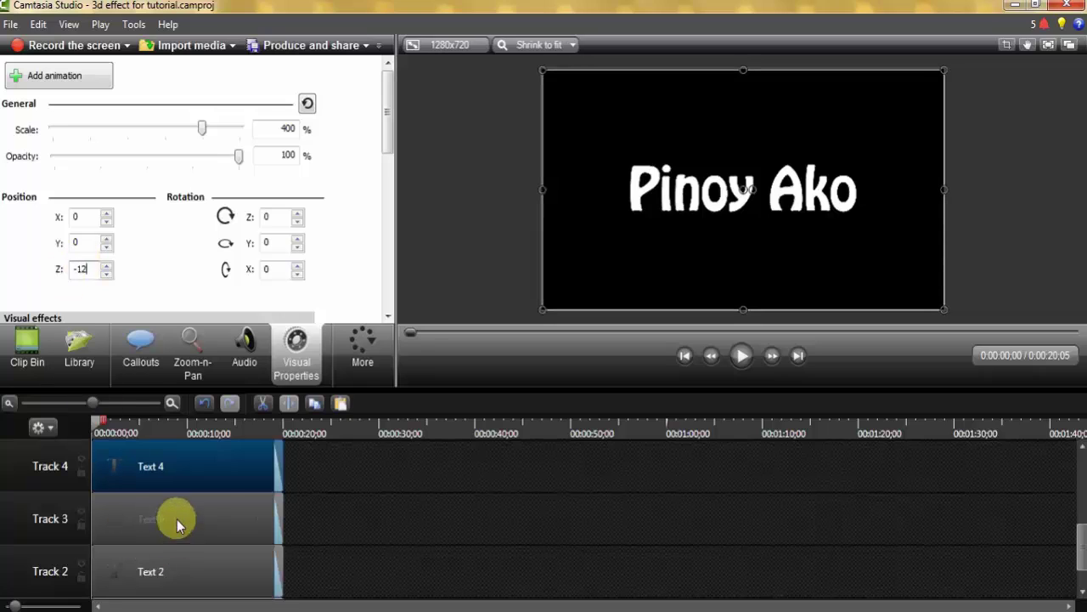
pyautogui.click(178, 517)
pyautogui.write('-1')
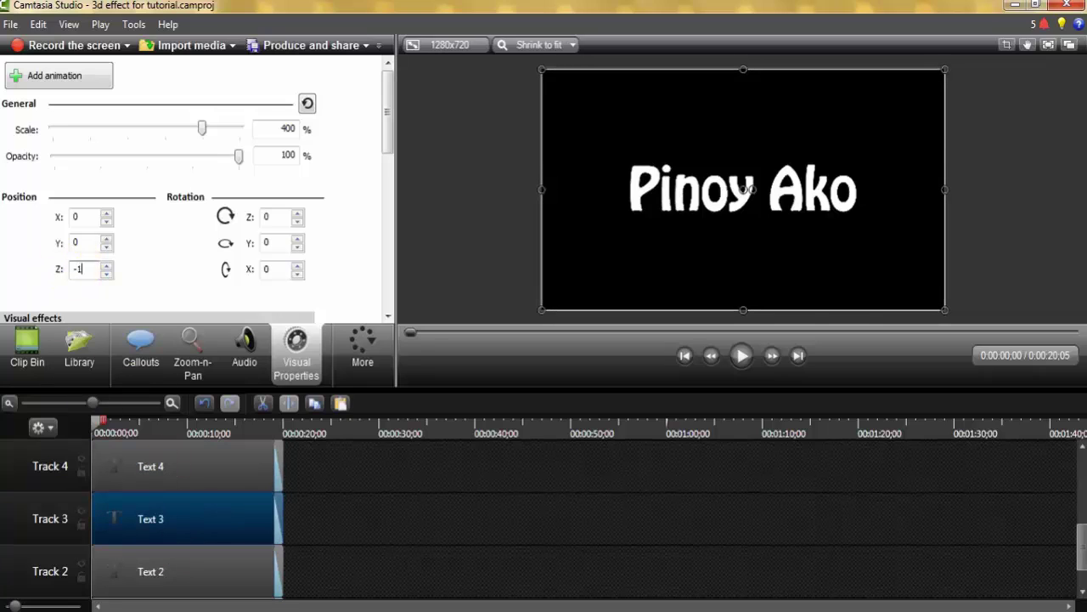
pyautogui.write('8')
pyautogui.click(182, 573)
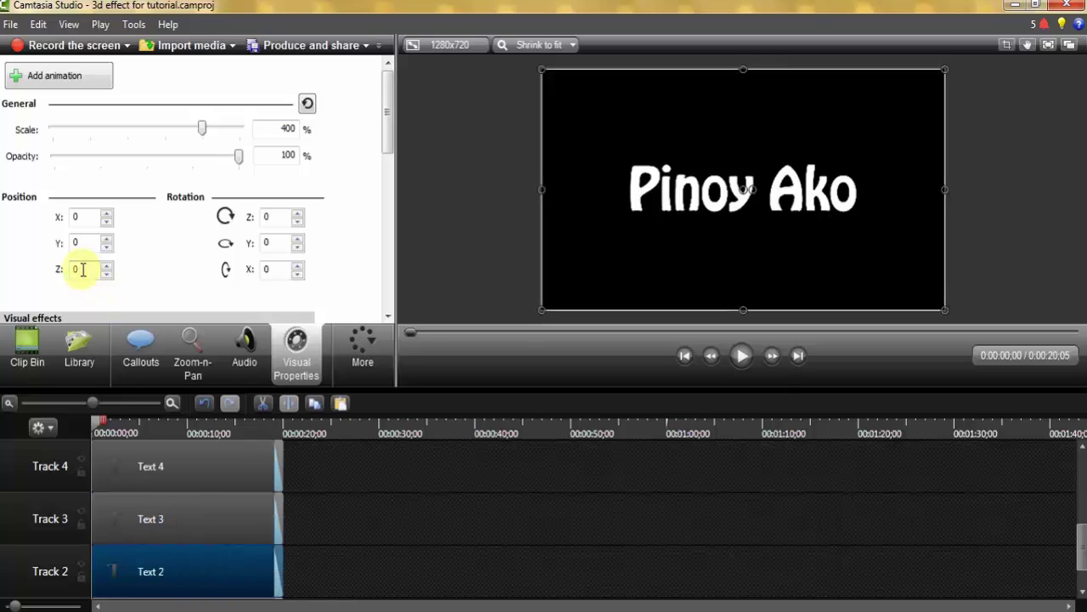
pyautogui.write('-18')
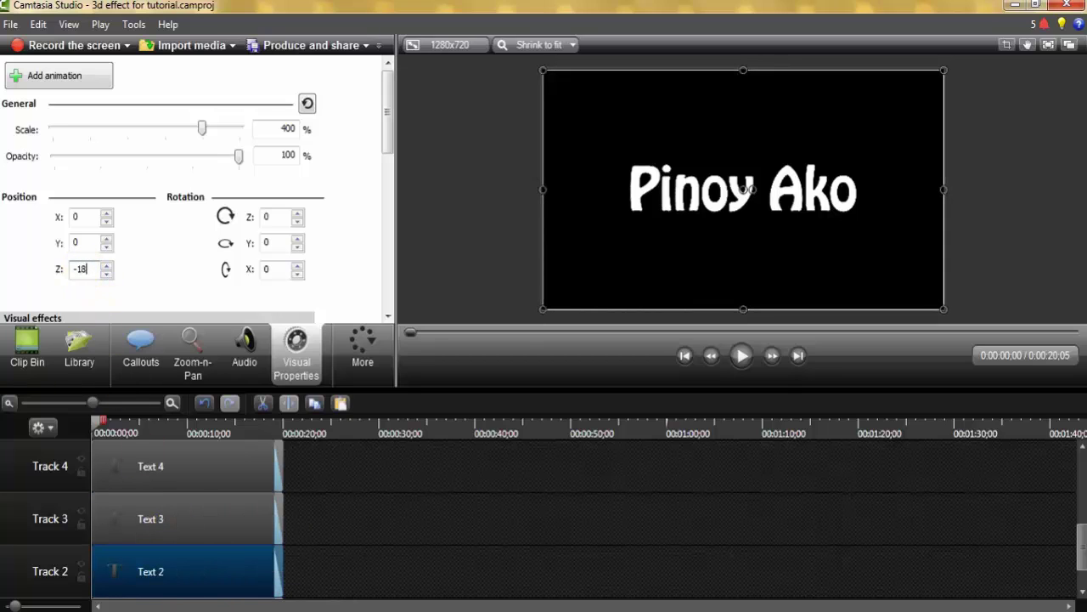
pyautogui.scroll(-1, 1078, 529)
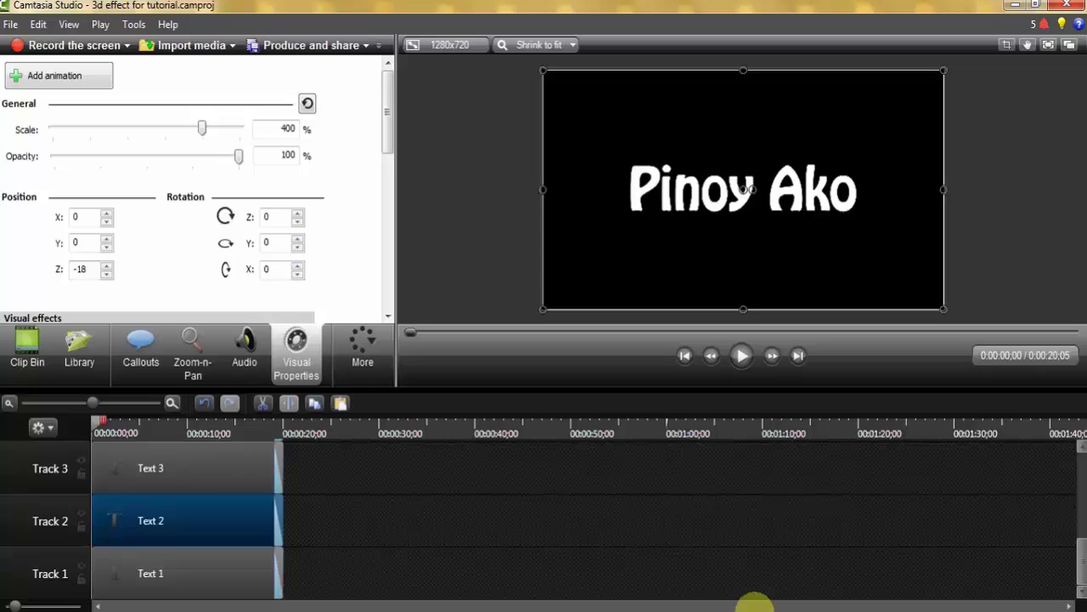
pyautogui.click(234, 582)
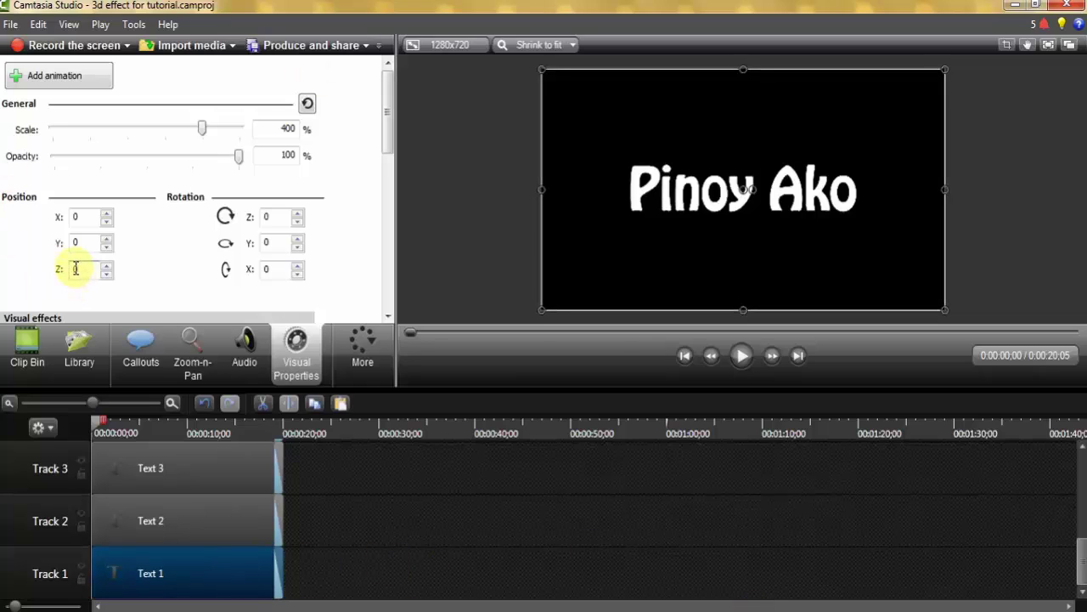
pyautogui.write('-21')
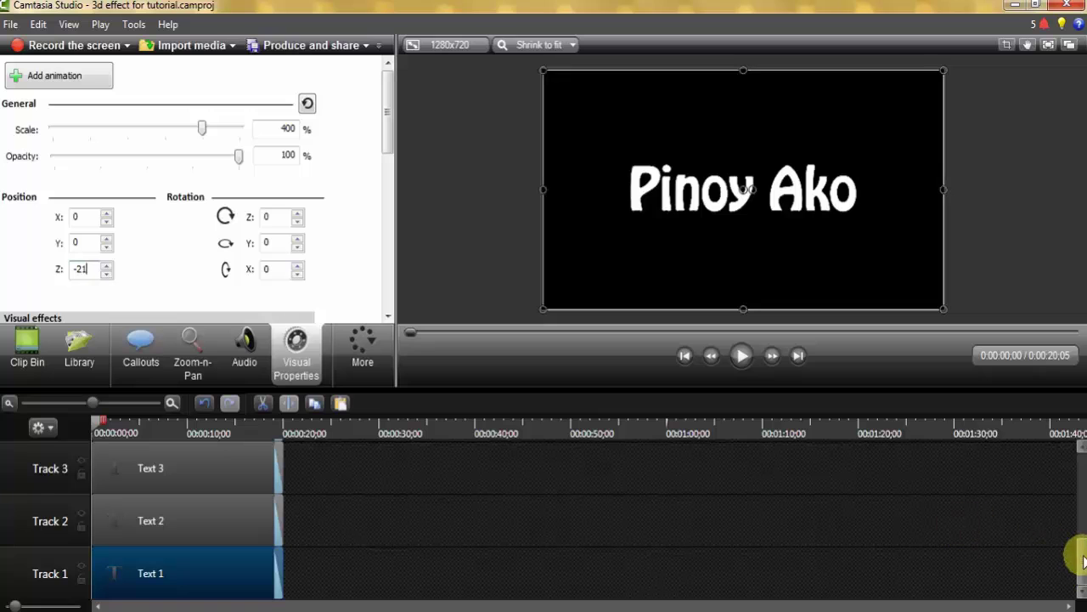
pyautogui.moveTo(1084, 560); pyautogui.dragTo(1083, 469)
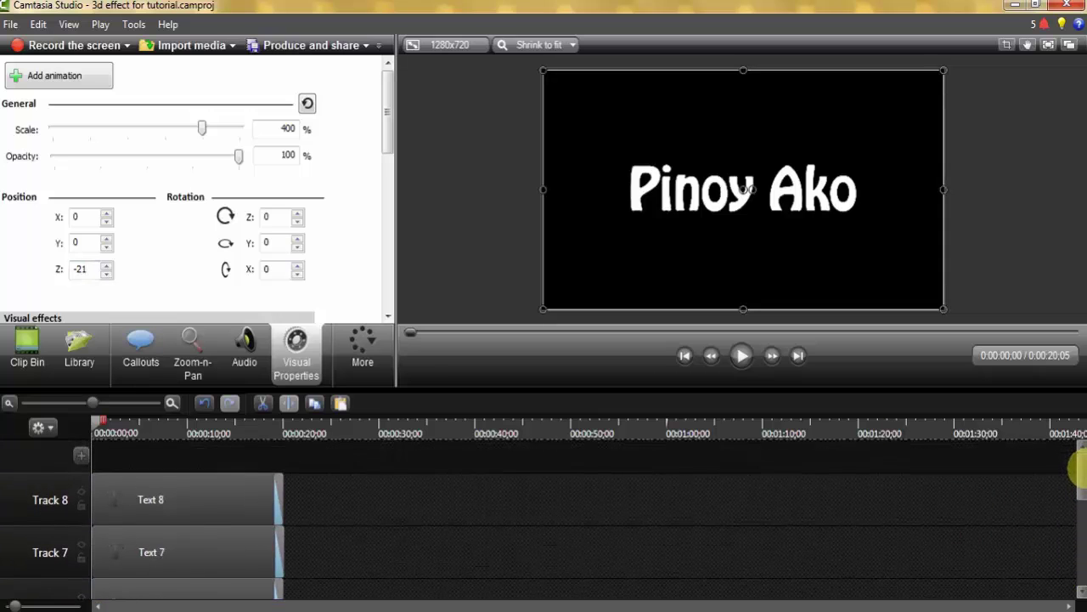
pyautogui.click(222, 505)
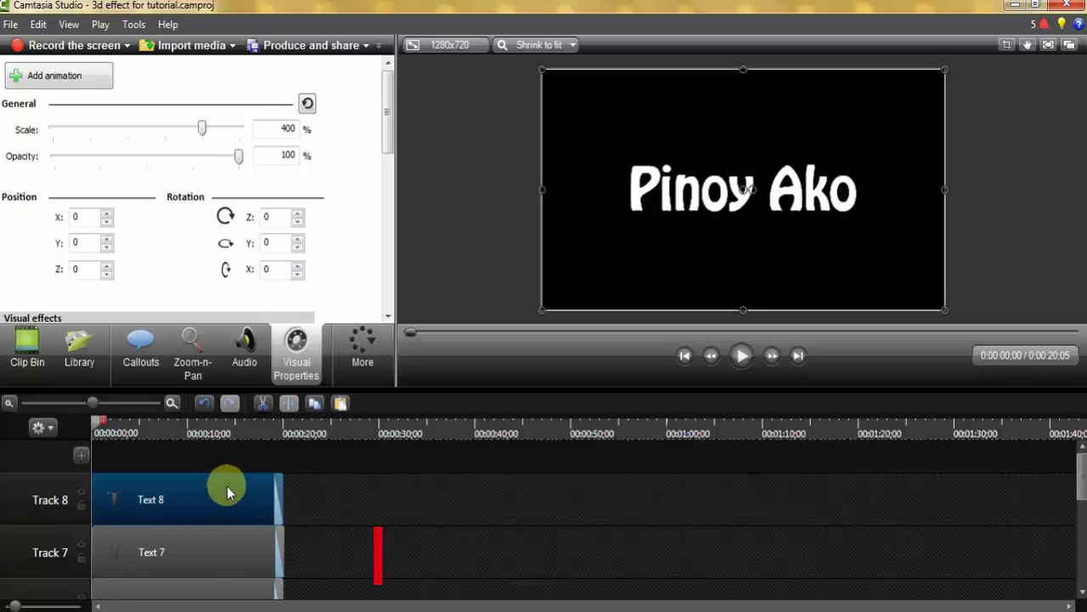
# - In Text 8's callout text settings, select letters of 'Pinoy Ako' to give them rainbow colours
pyautogui.click(139, 365)
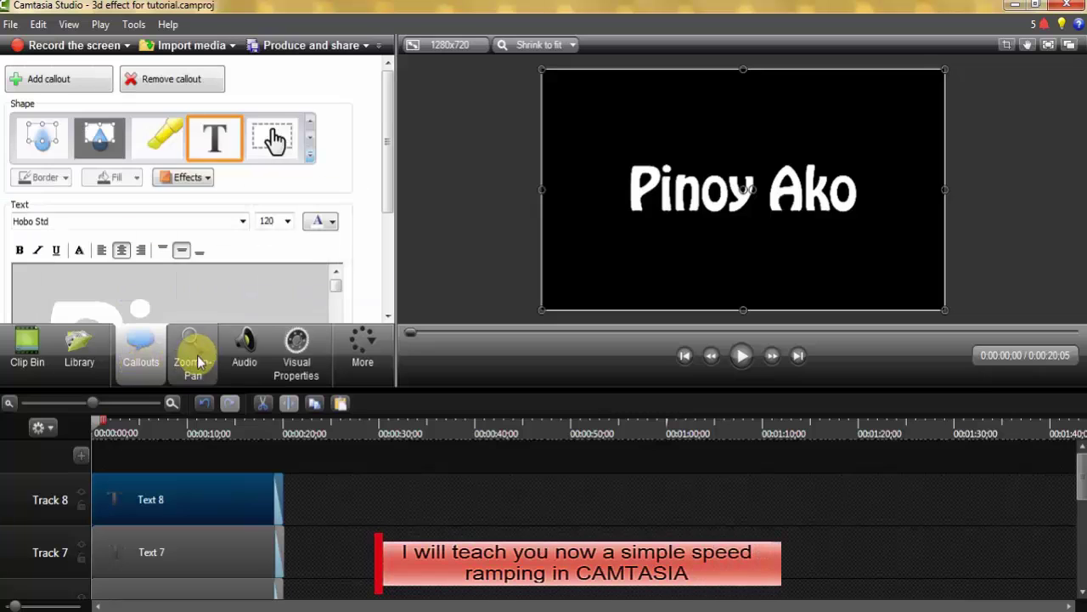
pyautogui.scroll(-3, 391, 170)
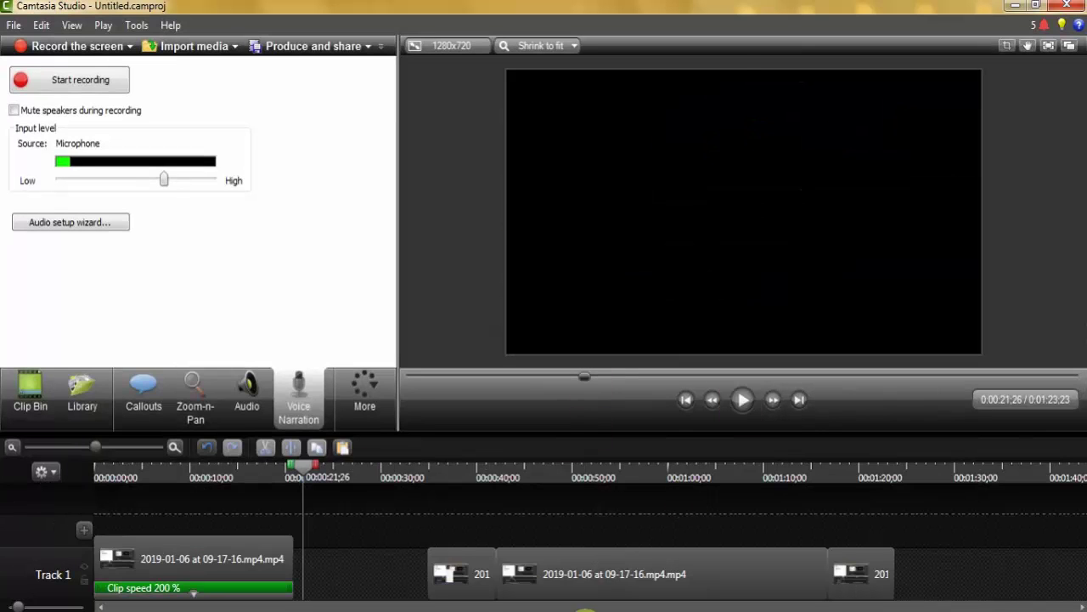
pyautogui.moveTo(473, 565); pyautogui.dragTo(888, 586)
pyautogui.click(749, 557)
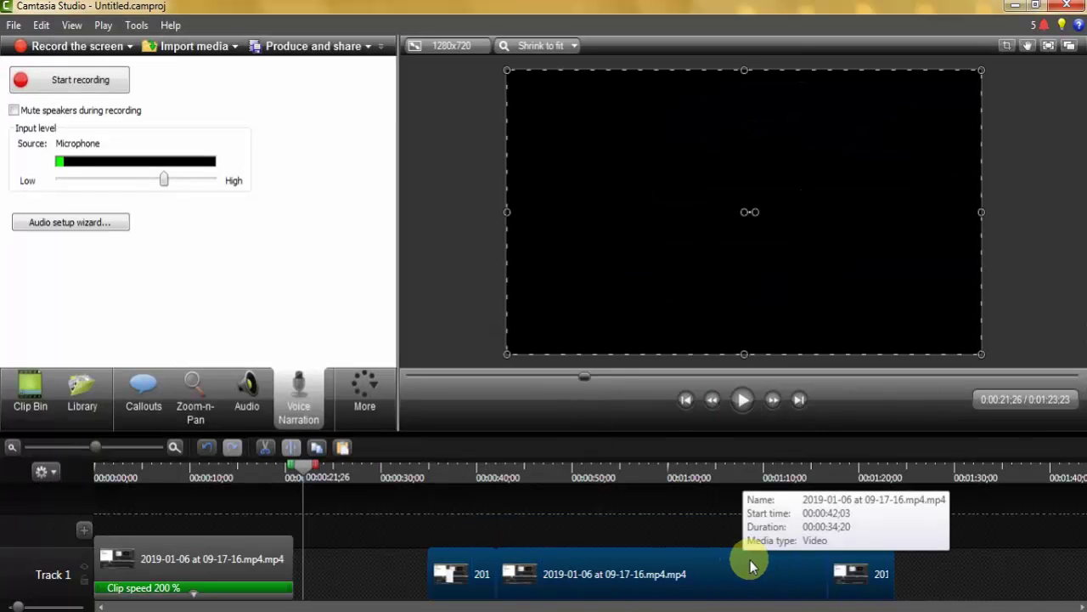
pyautogui.moveTo(749, 560); pyautogui.dragTo(588, 565)
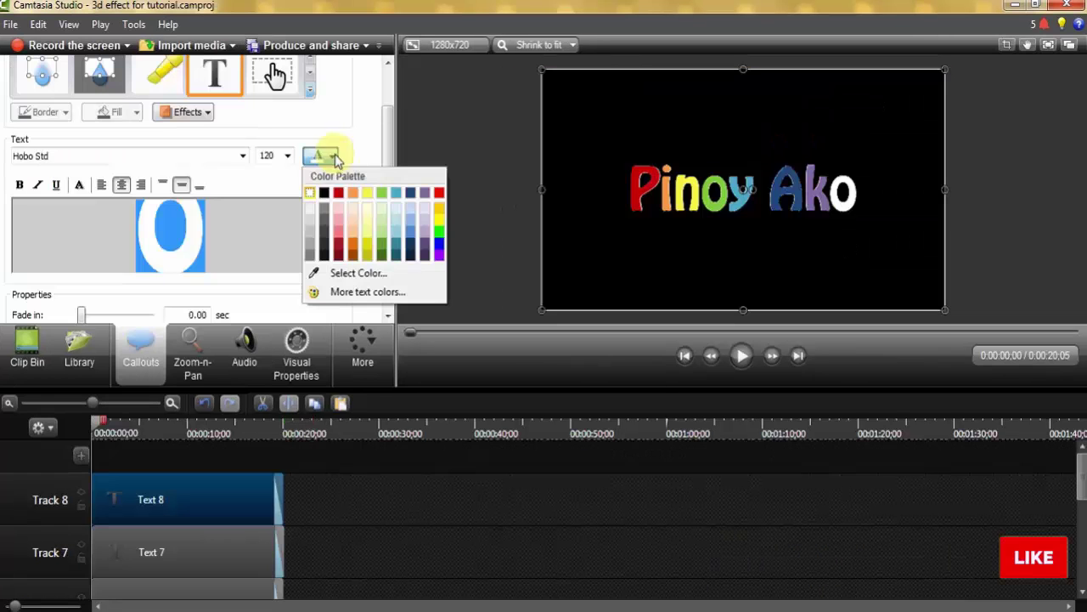
# - Colour the selected letters red, then select all eight text clips and group them as Group 1
pyautogui.click(340, 198)
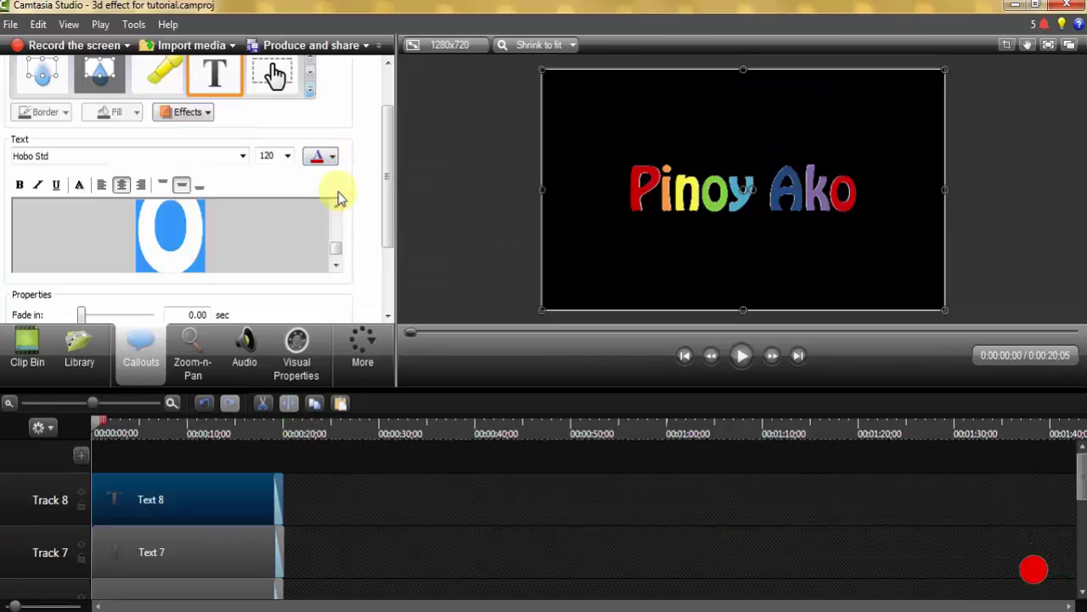
pyautogui.click(350, 540)
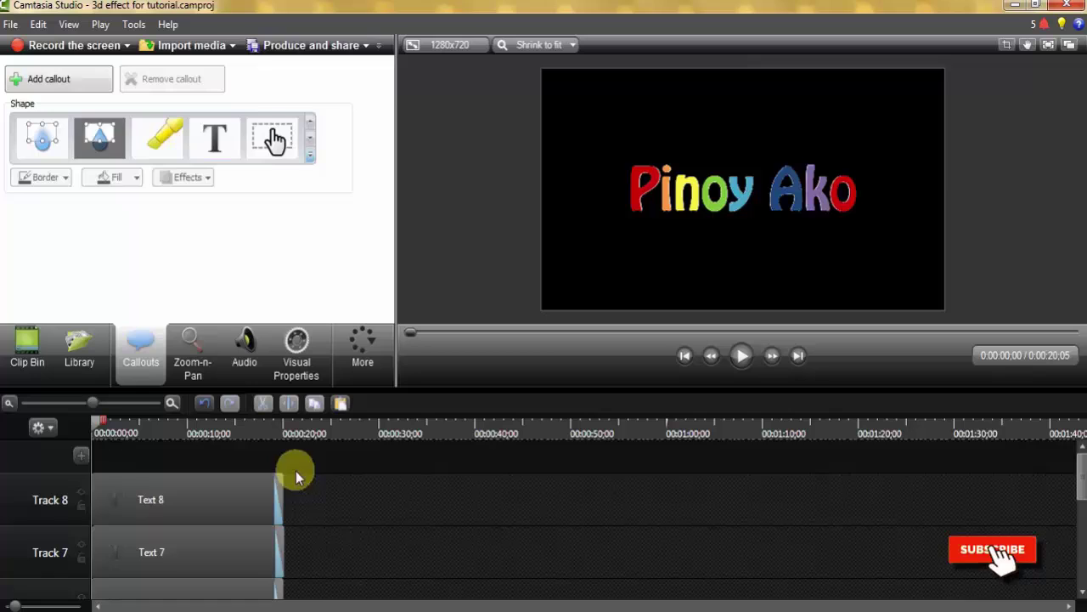
pyautogui.scroll(-5, 296, 471)
pyautogui.hotkey('ctrl', 'a')
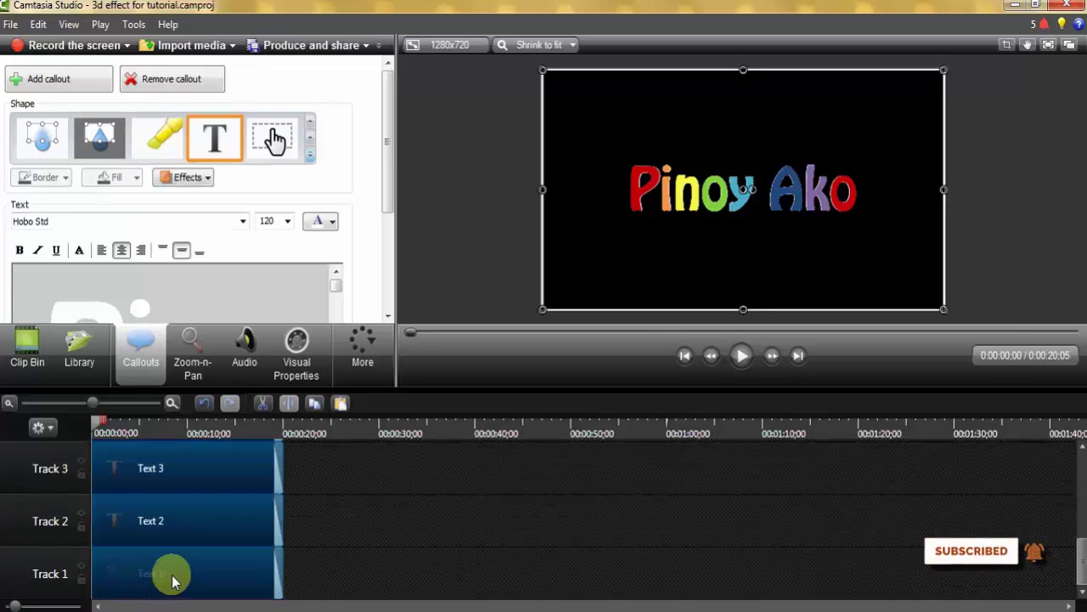
pyautogui.rightClick(154, 571)
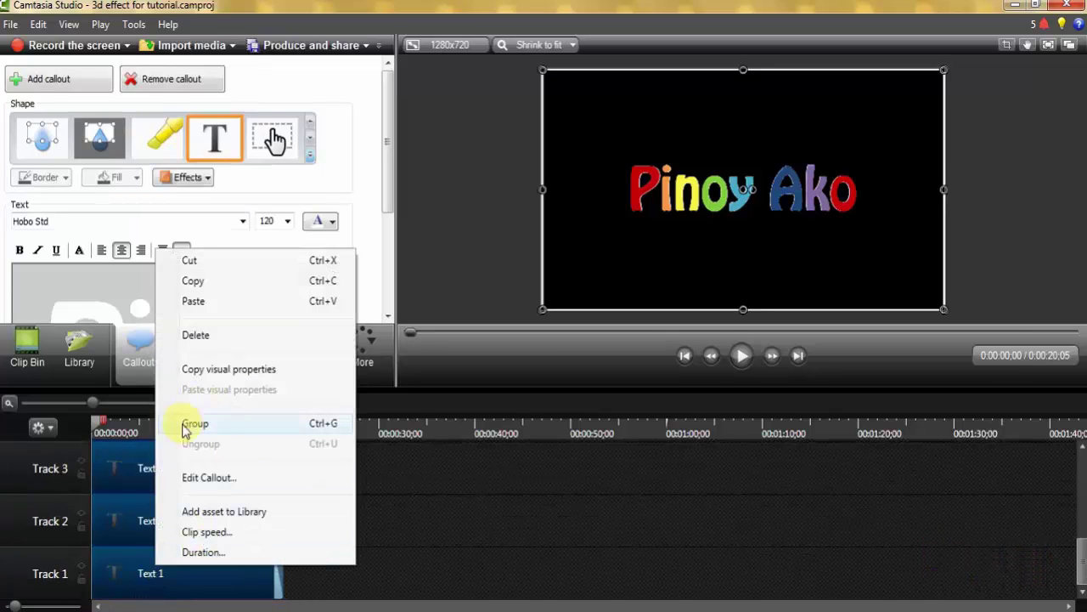
pyautogui.click(249, 434)
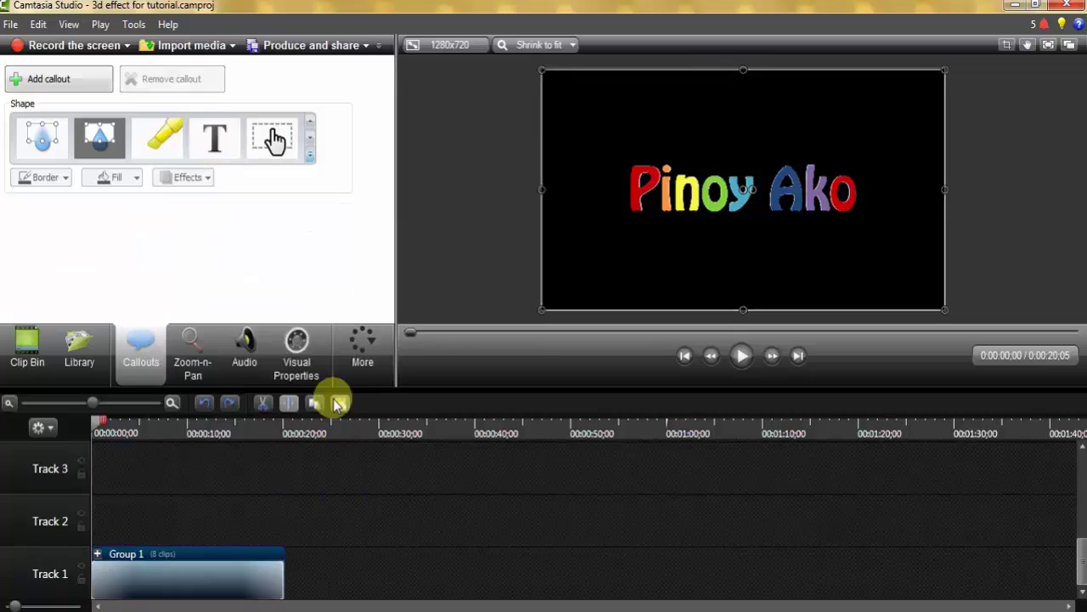
pyautogui.click(294, 350)
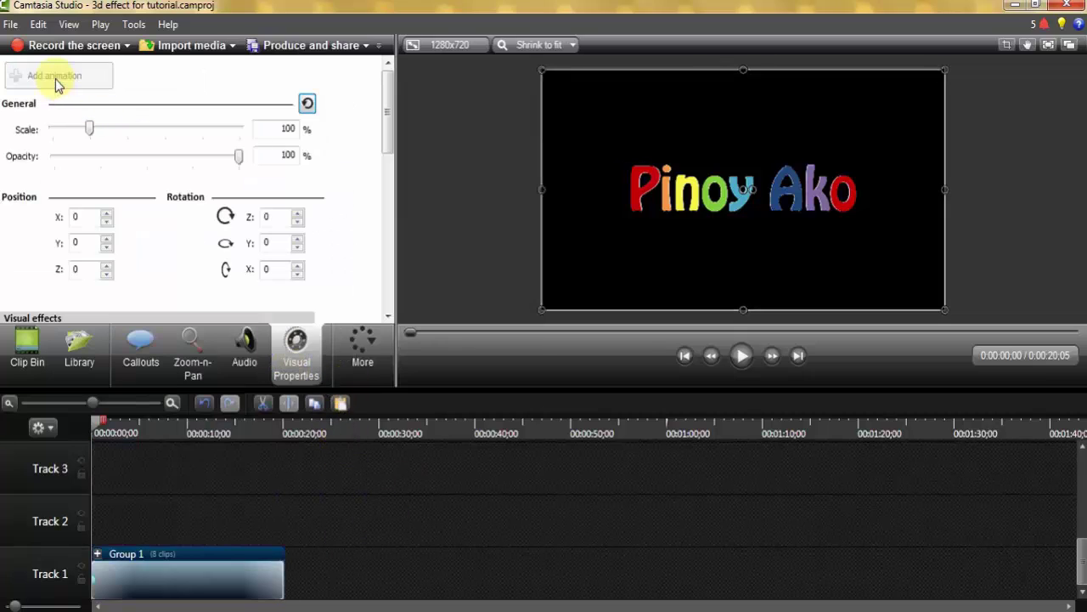
# - Tilt the Group 1 title in 3D, then spin it a full -360° around the 5-second mark
pyautogui.click(95, 581)
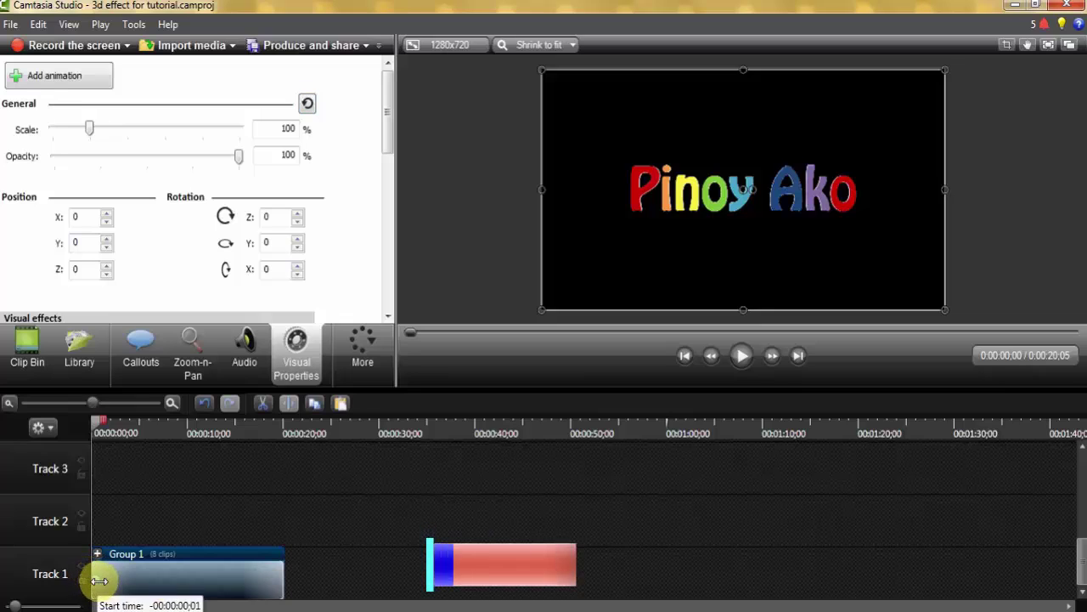
pyautogui.moveTo(565, 200); pyautogui.dragTo(759, 198)
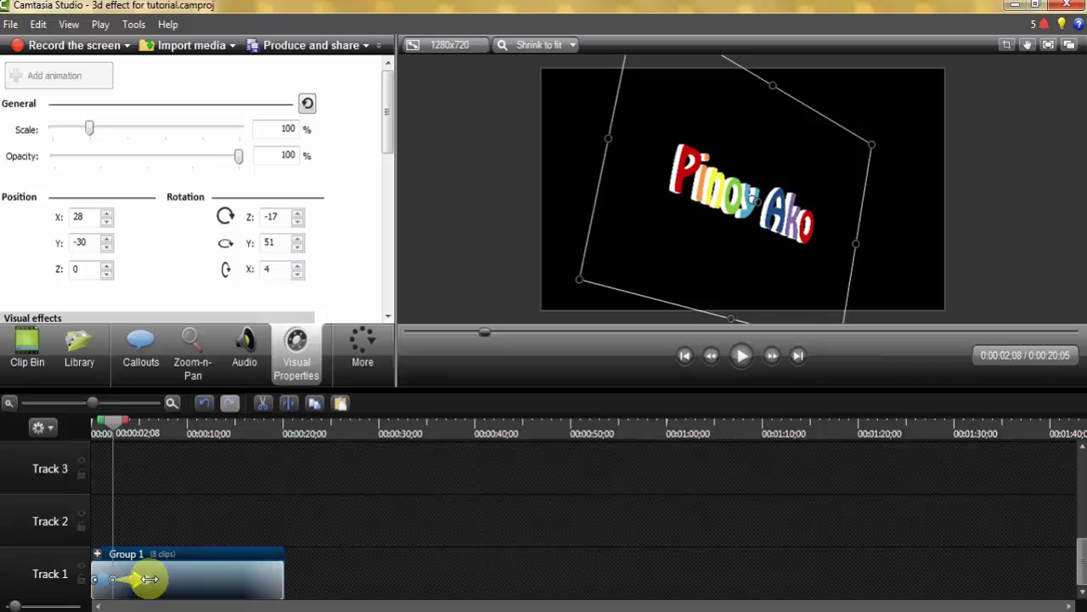
pyautogui.moveTo(115, 427); pyautogui.dragTo(146, 435)
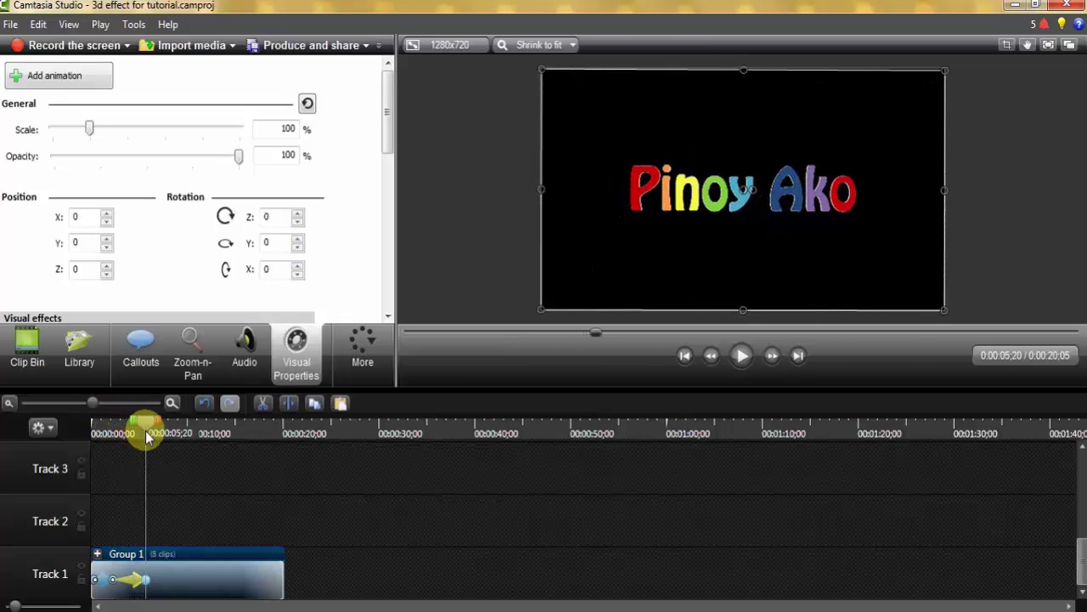
pyautogui.moveTo(637, 229); pyautogui.dragTo(437, 380)
pyautogui.click(150, 429)
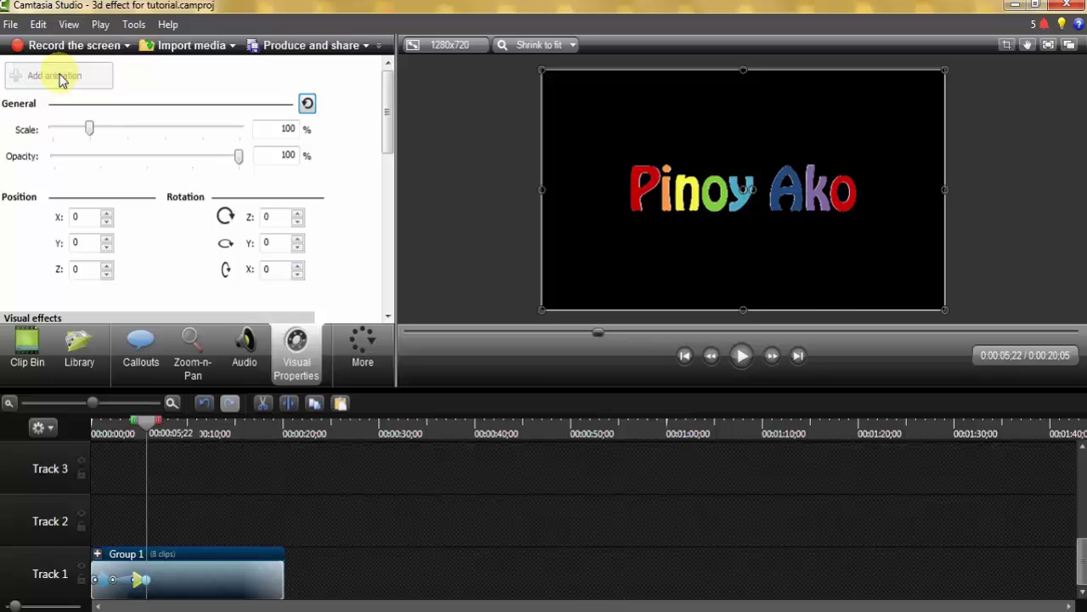
pyautogui.moveTo(752, 189)
pyautogui.mouseDown()
pyautogui.moveTo(741, 221)
pyautogui.moveTo(680, 182)
pyautogui.moveTo(730, 149)
pyautogui.moveTo(775, 181)
pyautogui.moveTo(744, 181)
pyautogui.mouseUp()
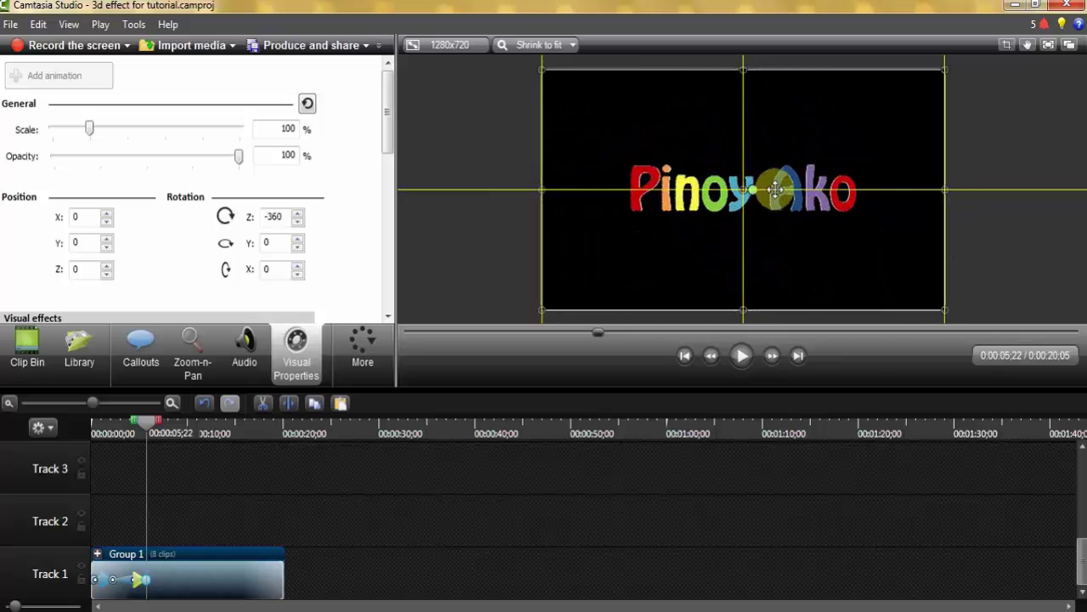
# - Stretch the spin to 0:09;14 and add an animation point that shrinks the title to 96%
pyautogui.moveTo(144, 581); pyautogui.dragTo(177, 581)
pyautogui.moveTo(150, 423); pyautogui.dragTo(181, 425)
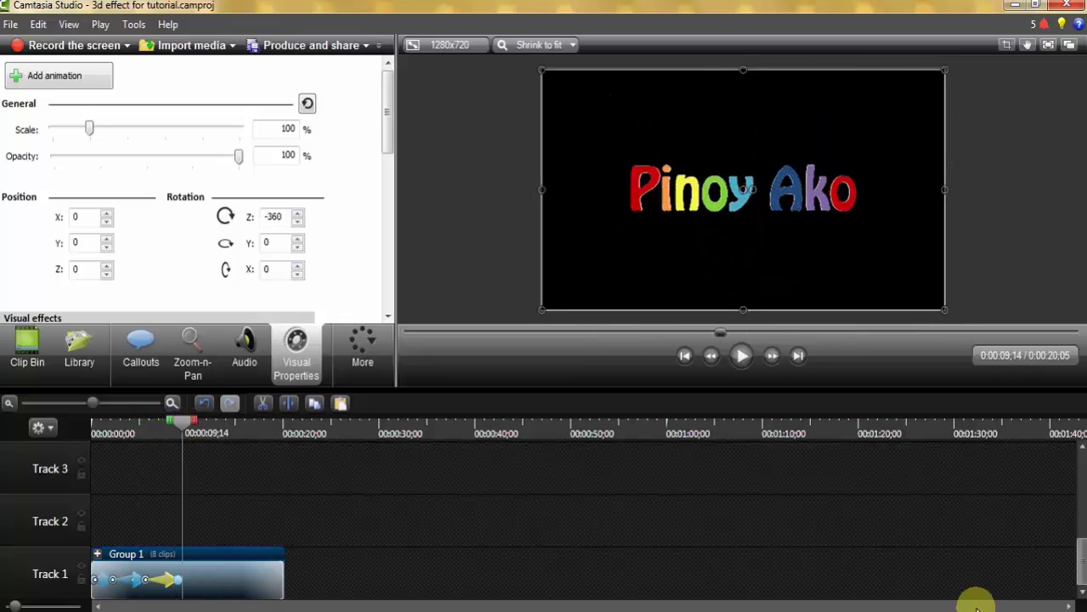
pyautogui.click(41, 82)
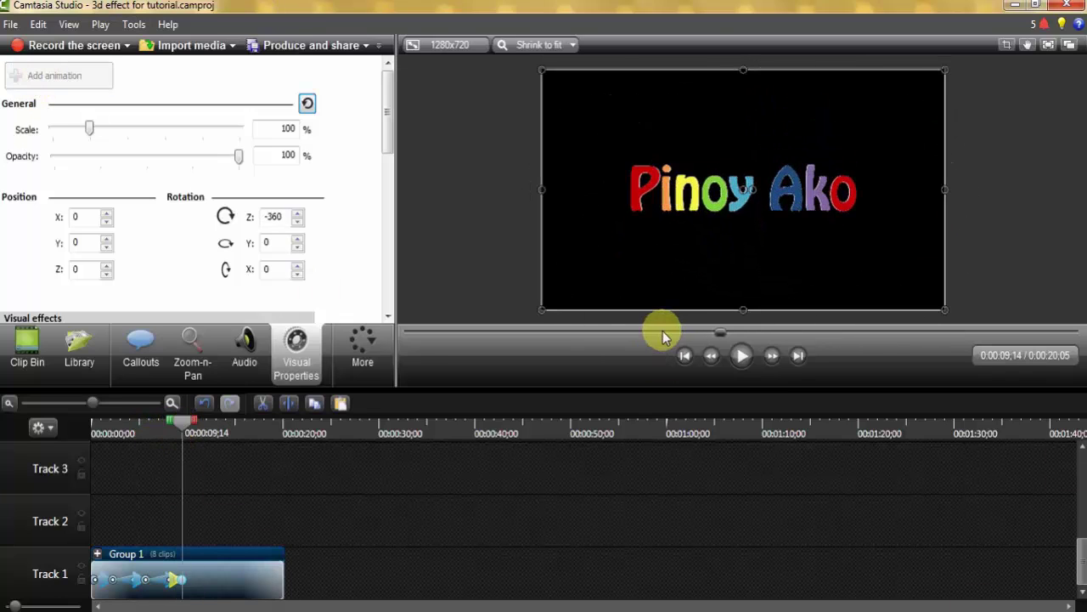
pyautogui.moveTo(943, 72); pyautogui.dragTo(808, 175)
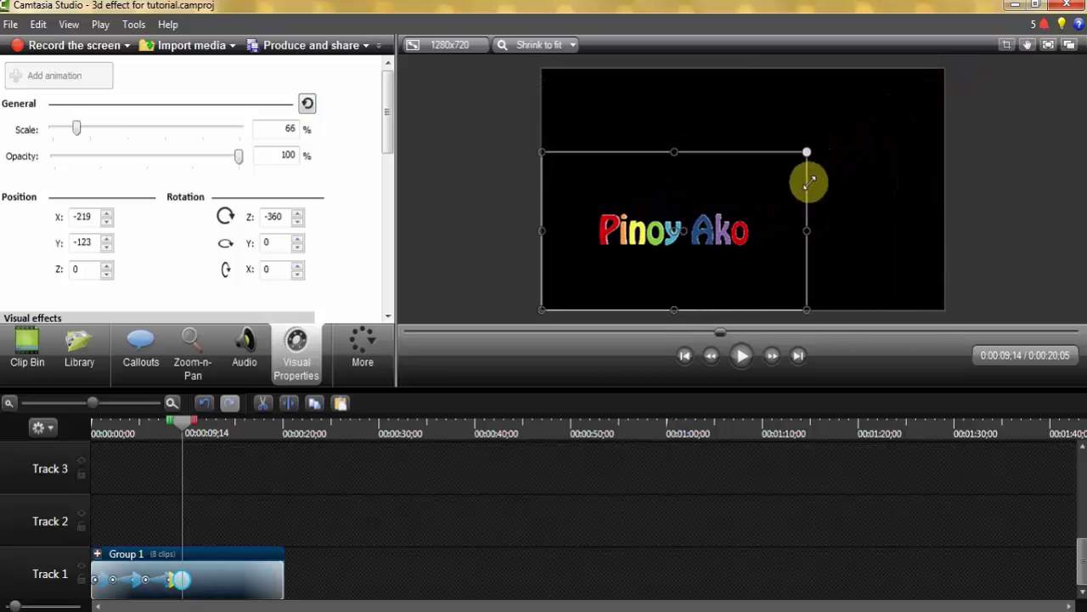
pyautogui.moveTo(689, 193); pyautogui.dragTo(739, 152)
pyautogui.moveTo(181, 580); pyautogui.dragTo(206, 581)
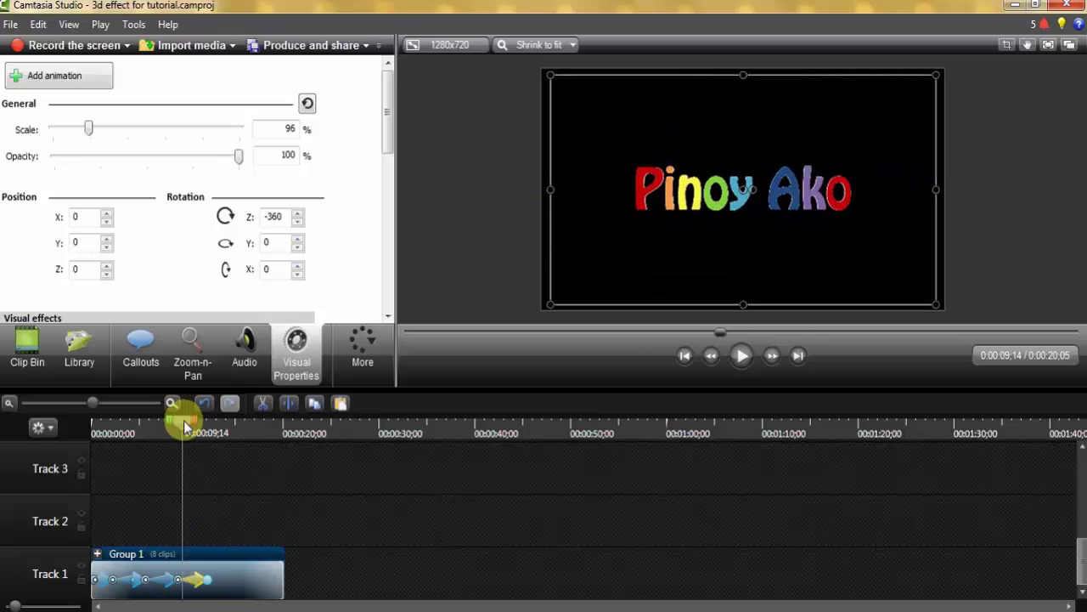
# - Enlarge the title to 128% at 0:00:12;11, then shrink it to 66% at 0:00:12;26
pyautogui.moveTo(185, 426); pyautogui.dragTo(212, 435)
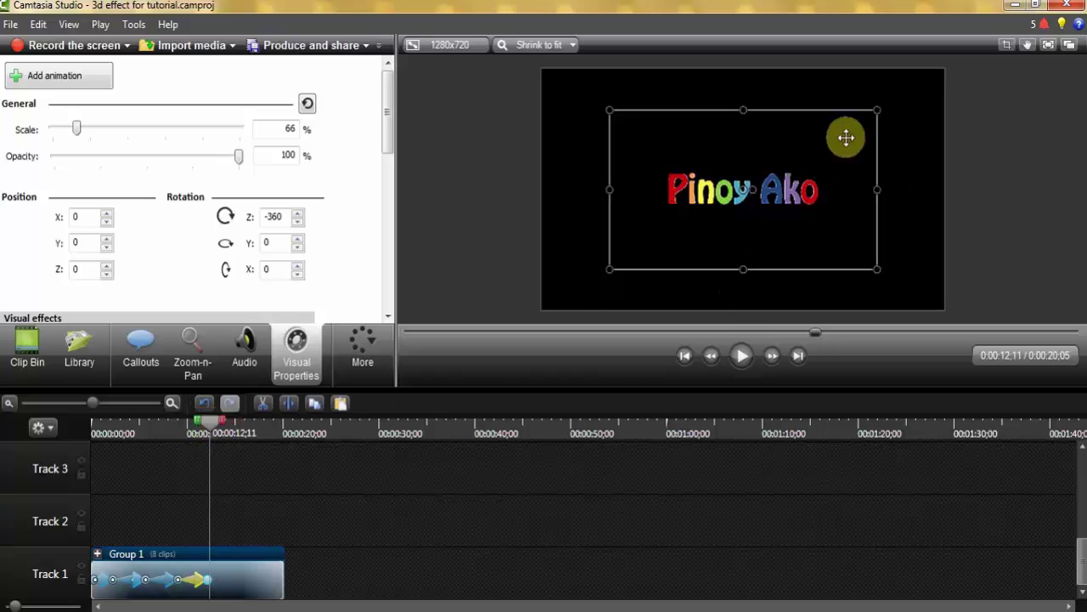
pyautogui.moveTo(877, 110); pyautogui.dragTo(1002, 55)
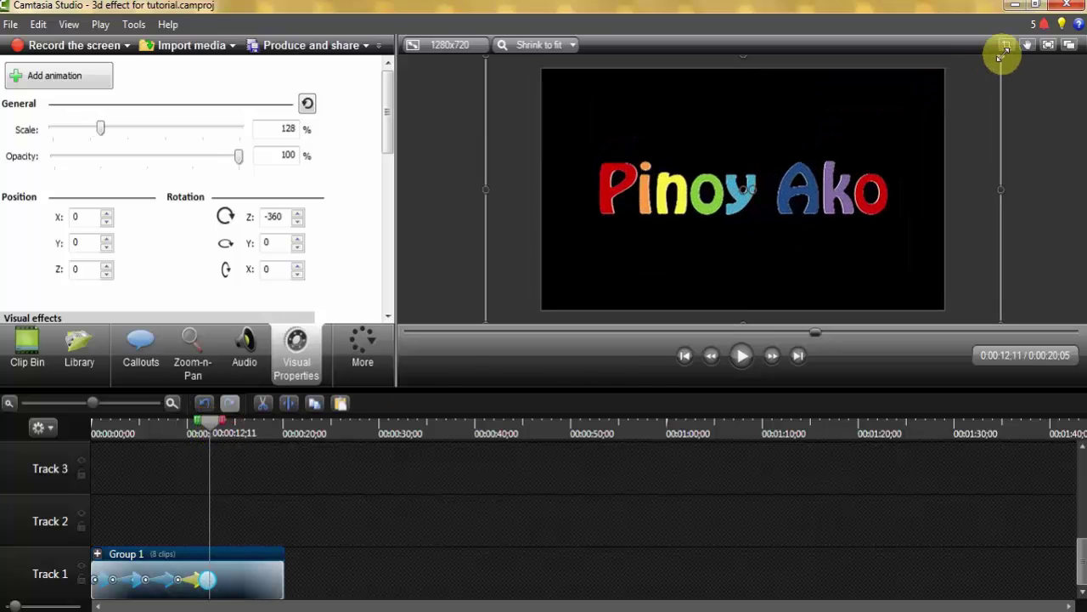
pyautogui.click(209, 580)
pyautogui.moveTo(208, 580); pyautogui.dragTo(212, 580)
pyautogui.moveTo(210, 422); pyautogui.dragTo(214, 422)
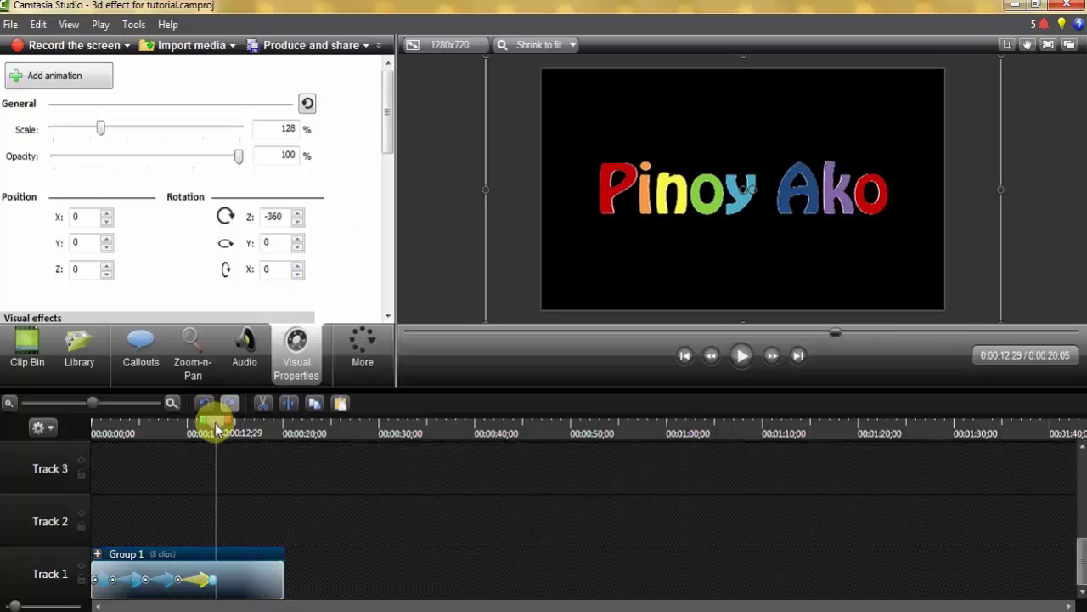
pyautogui.click(51, 74)
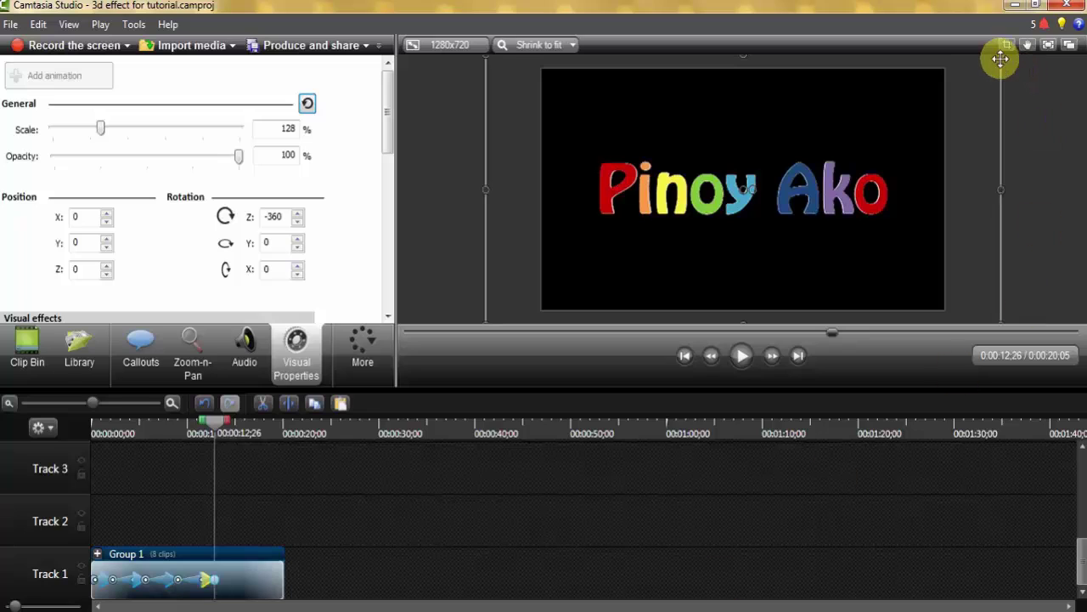
pyautogui.moveTo(485, 321)
pyautogui.mouseDown()
pyautogui.moveTo(610, 244)
pyautogui.moveTo(493, 333)
pyautogui.mouseUp()
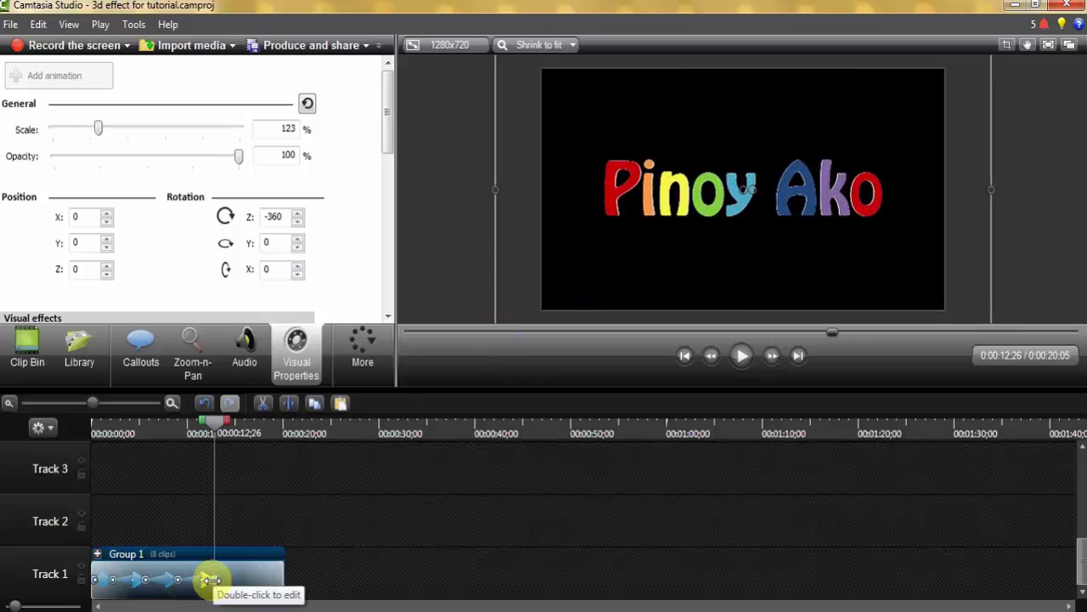
pyautogui.moveTo(210, 579); pyautogui.dragTo(241, 579)
# - Add a final 3D-tilt animation point near 0:00:15;26, then rewind the preview and inspect that point
pyautogui.click(241, 433)
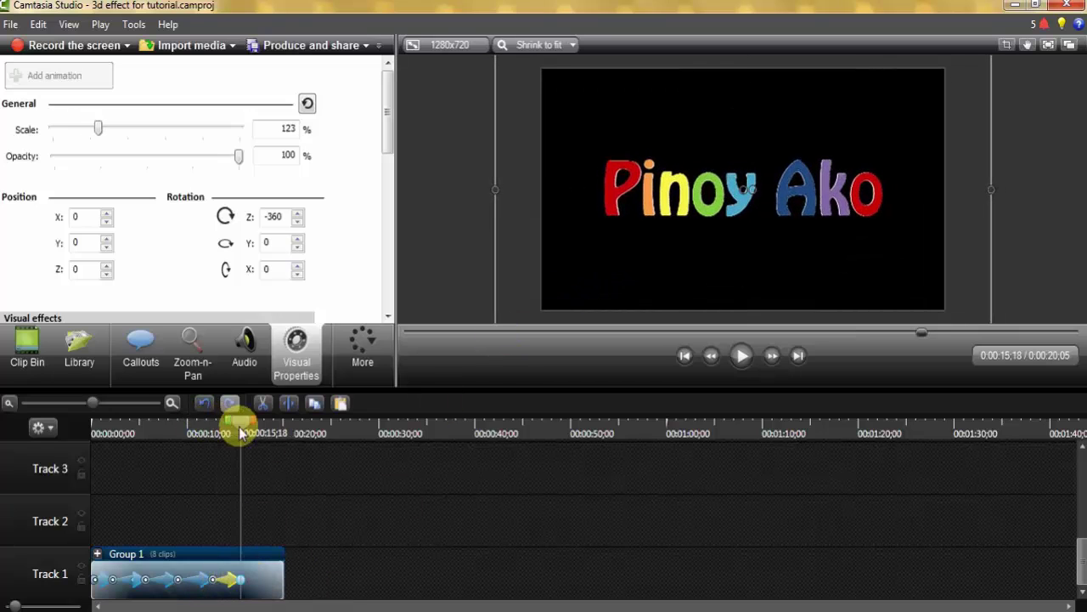
pyautogui.moveTo(240, 433); pyautogui.dragTo(244, 434)
pyautogui.click(62, 82)
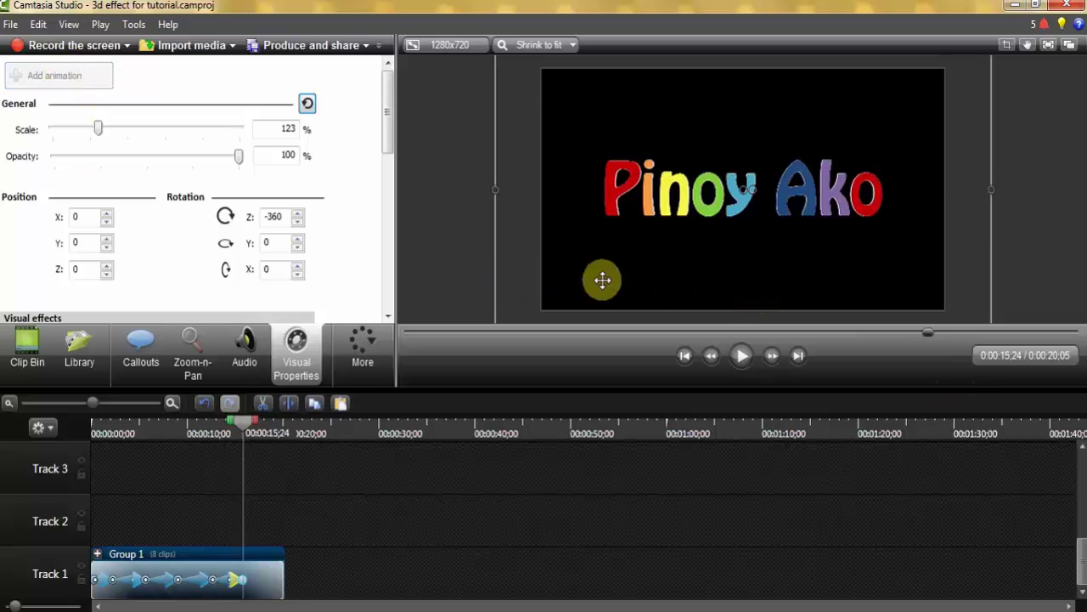
pyautogui.moveTo(920, 163); pyautogui.dragTo(934, 292)
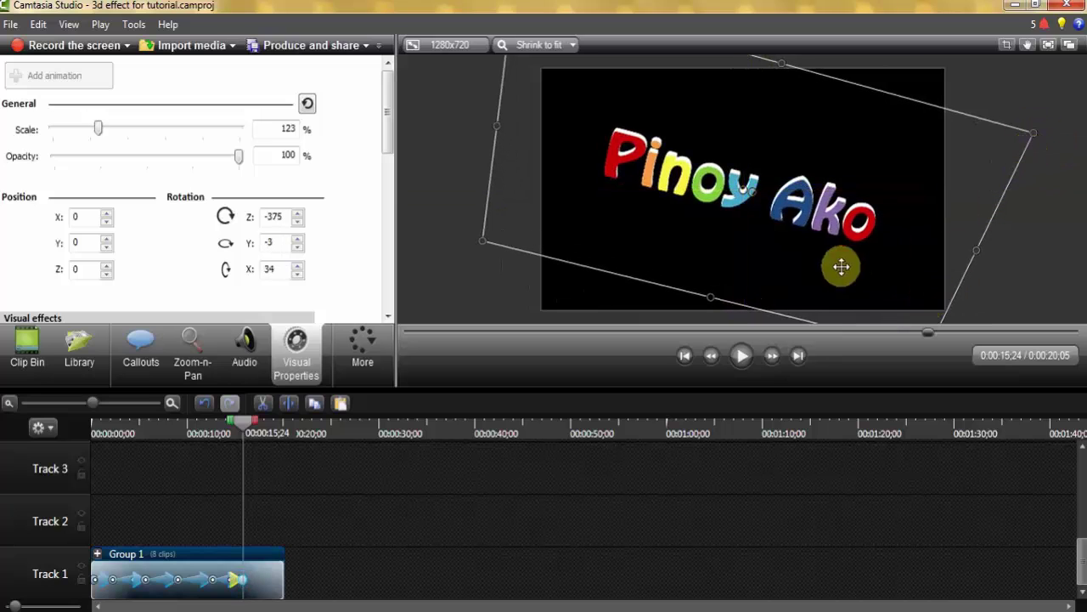
pyautogui.click(684, 355)
pyautogui.click(742, 355)
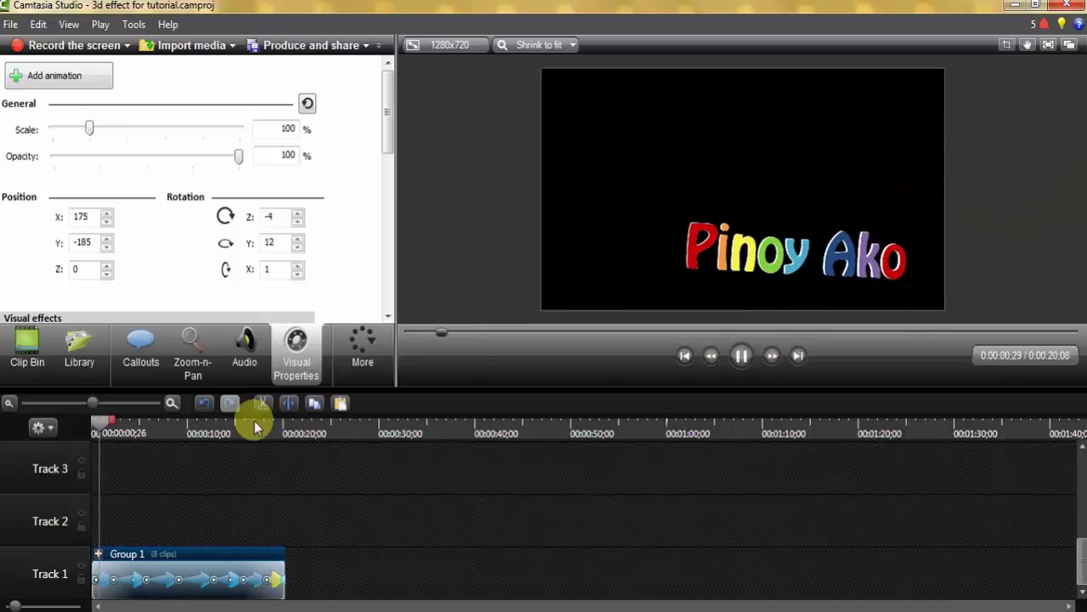
pyautogui.rightClick(280, 585)
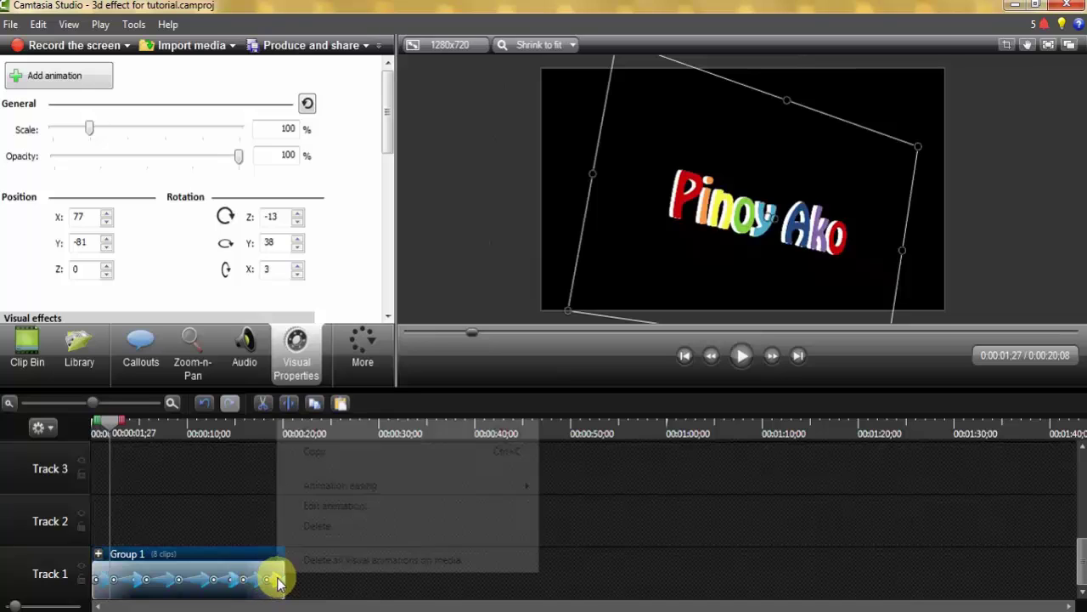
pyautogui.click(322, 450)
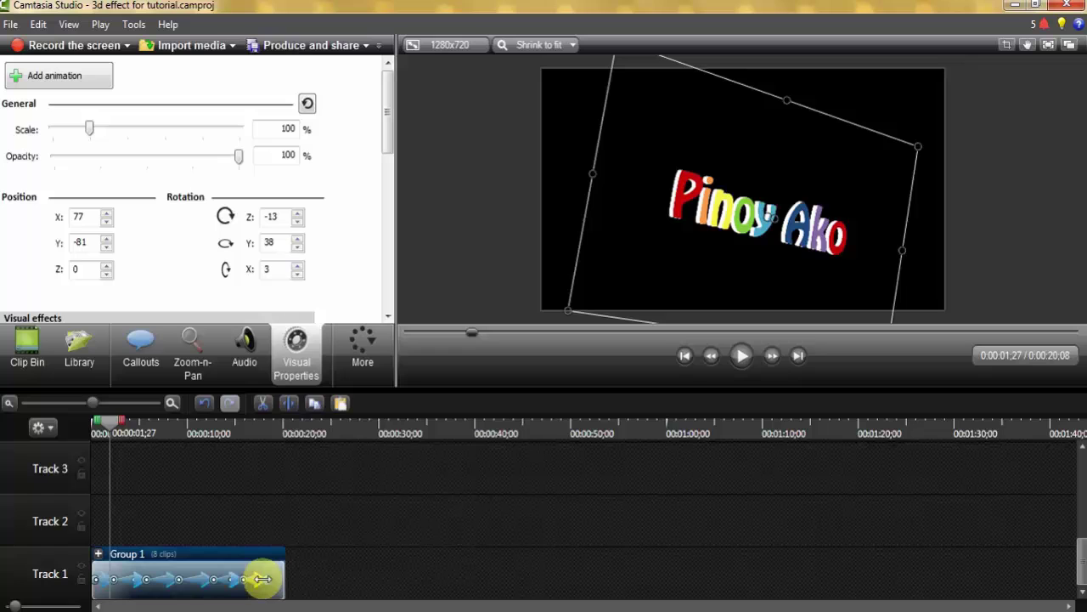
# - Play the Pinoy Ako animation preview through, then stop it
pyautogui.click(742, 355)
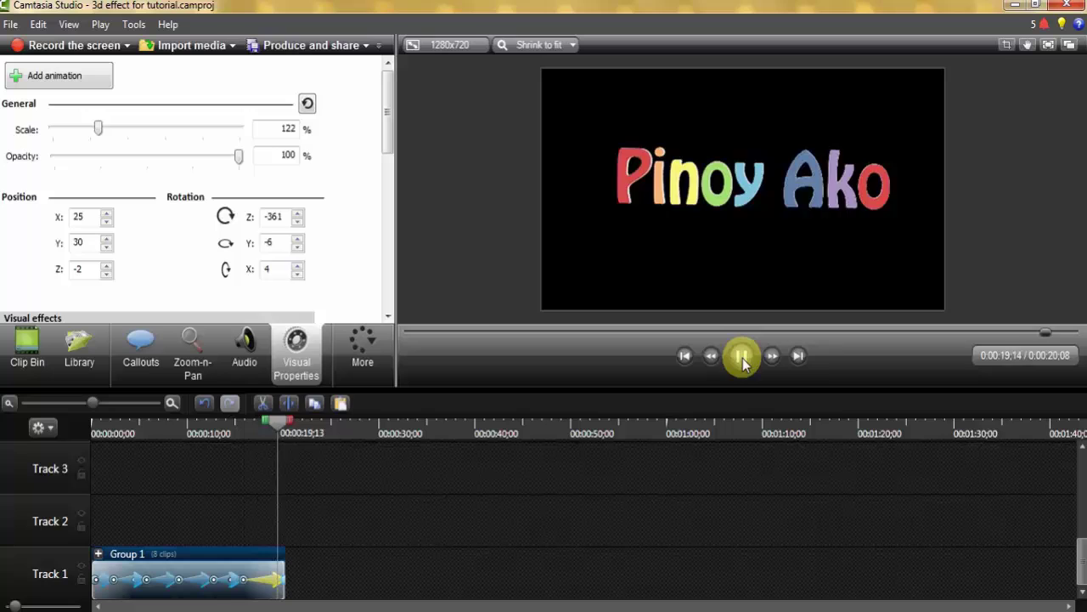
pyautogui.click(230, 560)
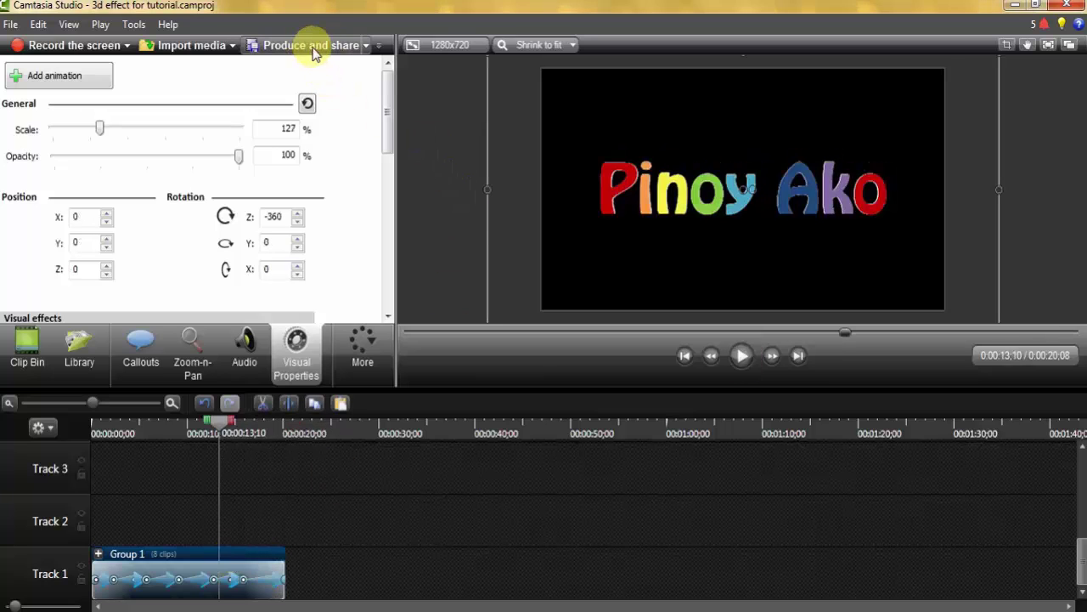
# - Produce the video with the MP4 Smart Player (up to 720p) preset, named '3d effect 1', and render
pyautogui.click(358, 50)
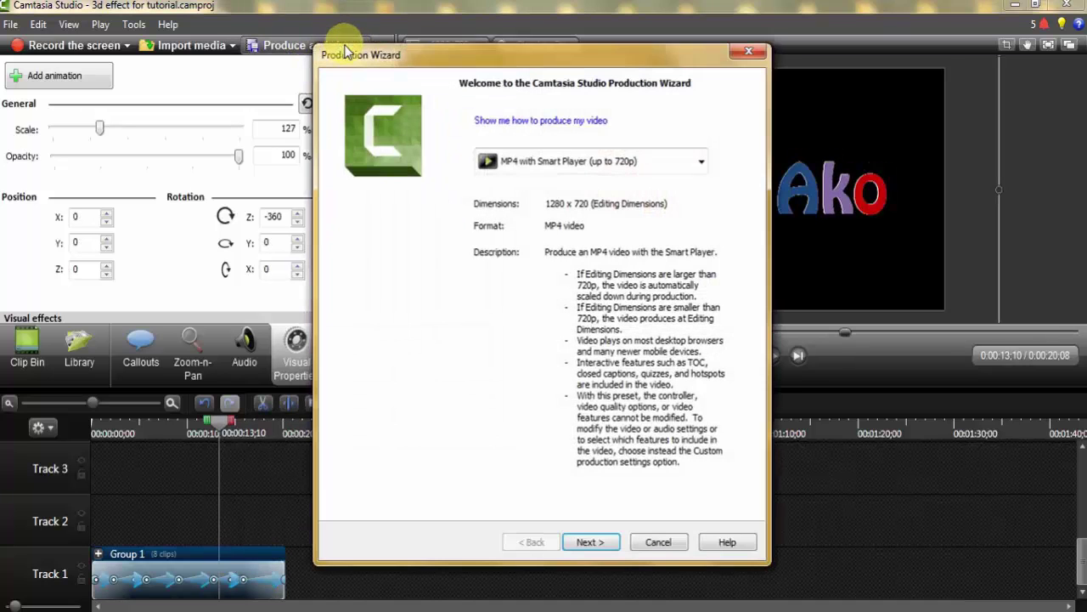
pyautogui.click(701, 161)
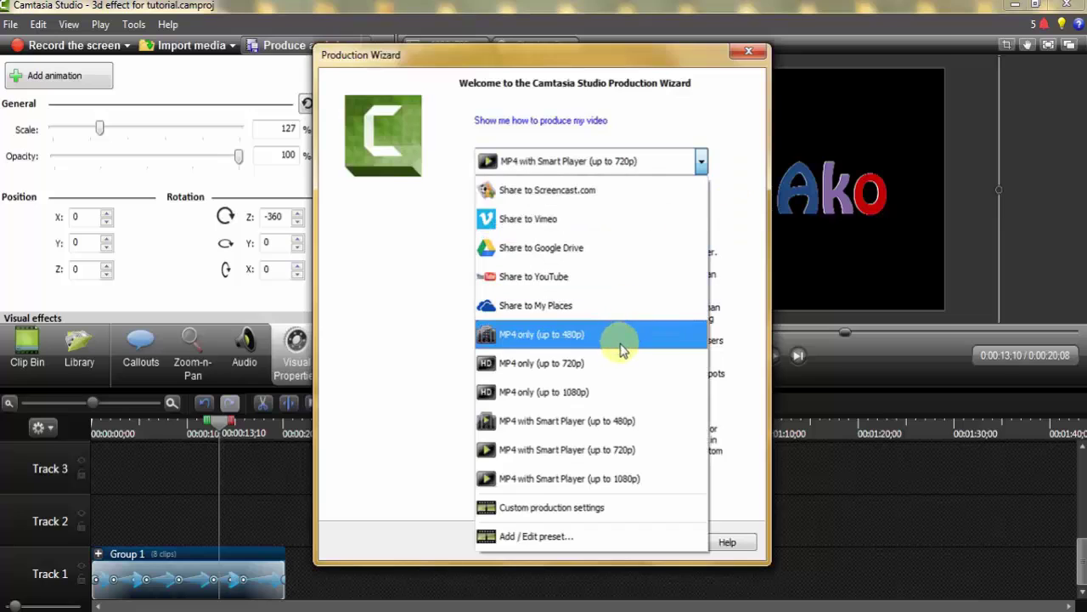
pyautogui.click(595, 450)
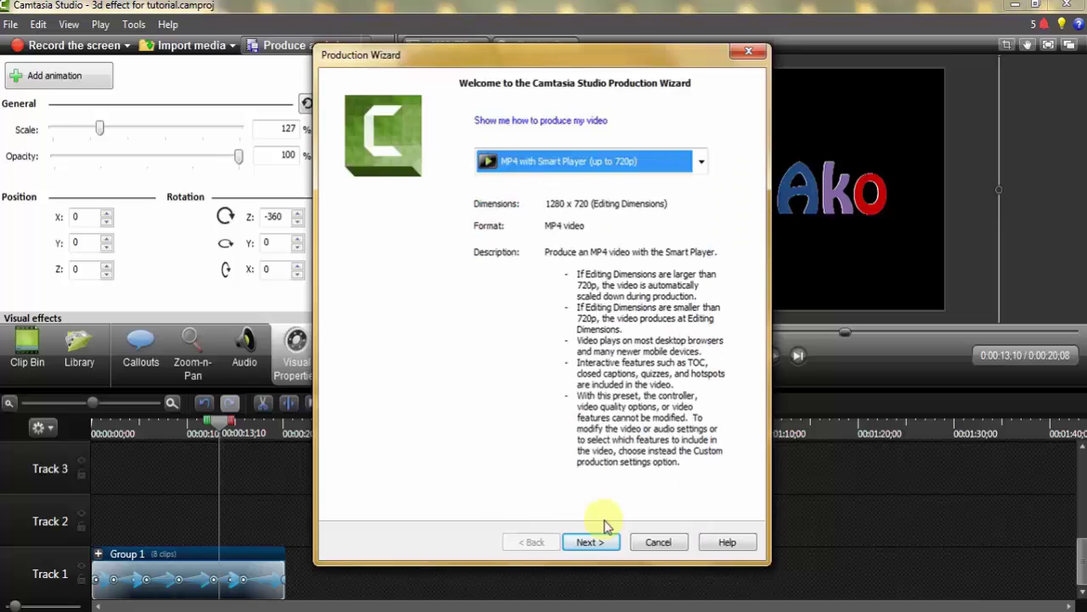
pyautogui.click(592, 544)
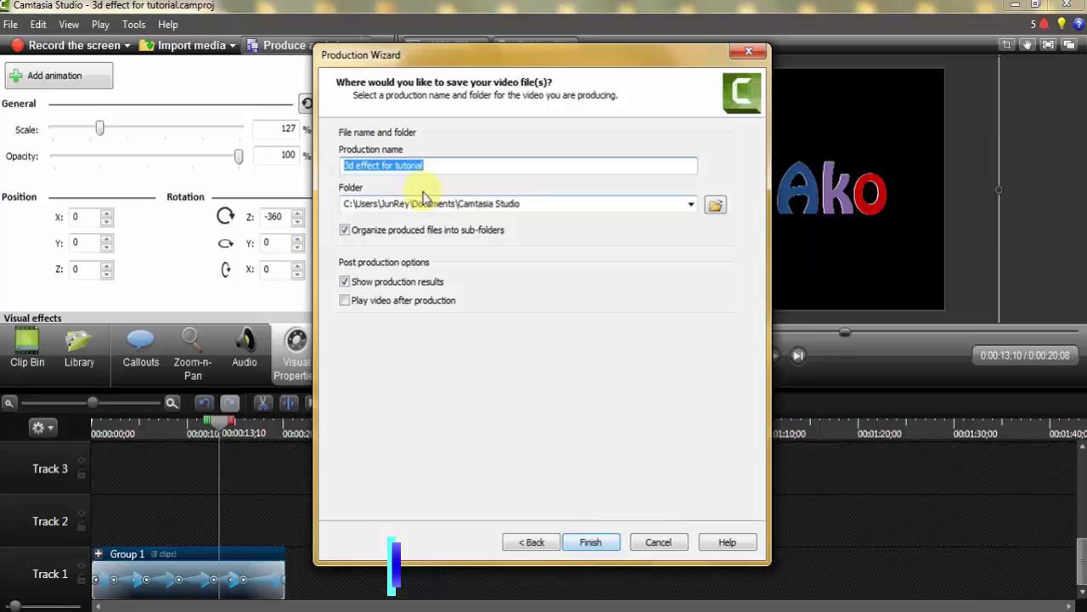
pyautogui.click(429, 165)
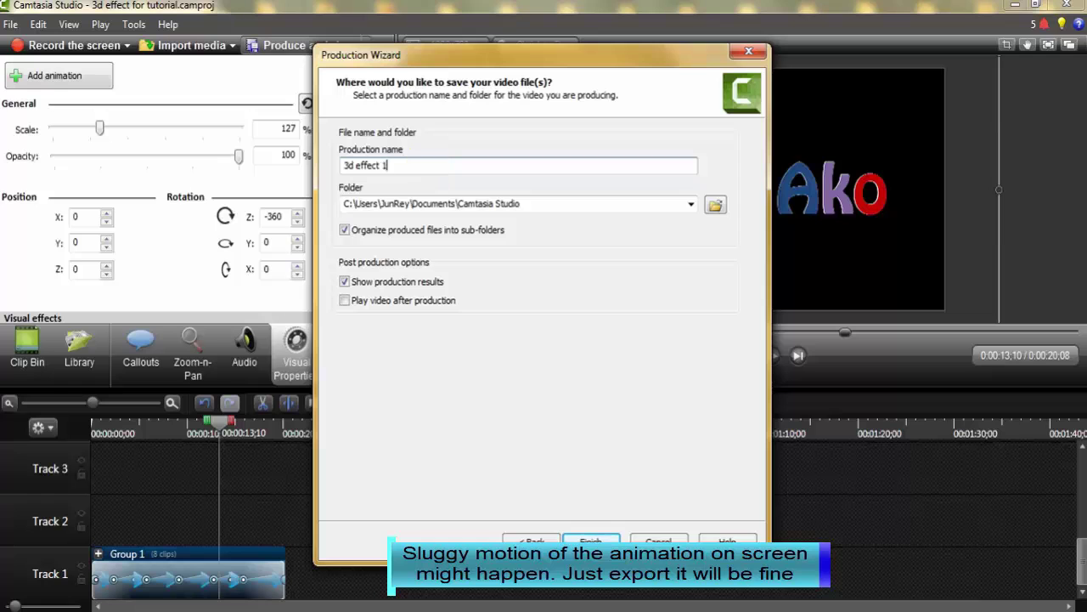
pyautogui.click(593, 543)
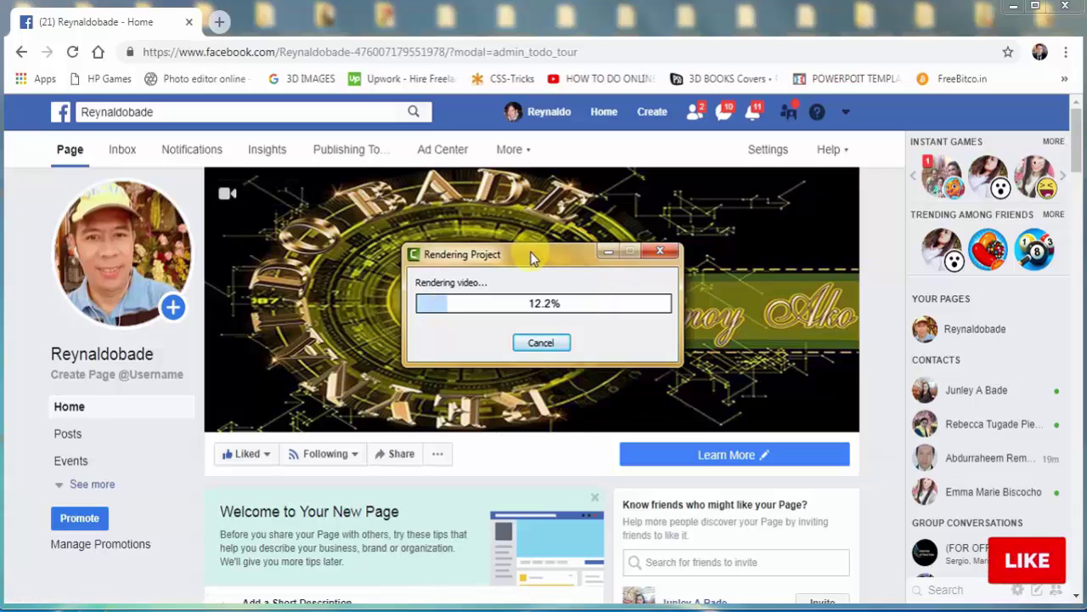
# - Wait for rendering to finish, then open 3d effect 1.mp4 so it plays in GOM Player
pyautogui.moveTo(551, 254); pyautogui.dragTo(759, 162)
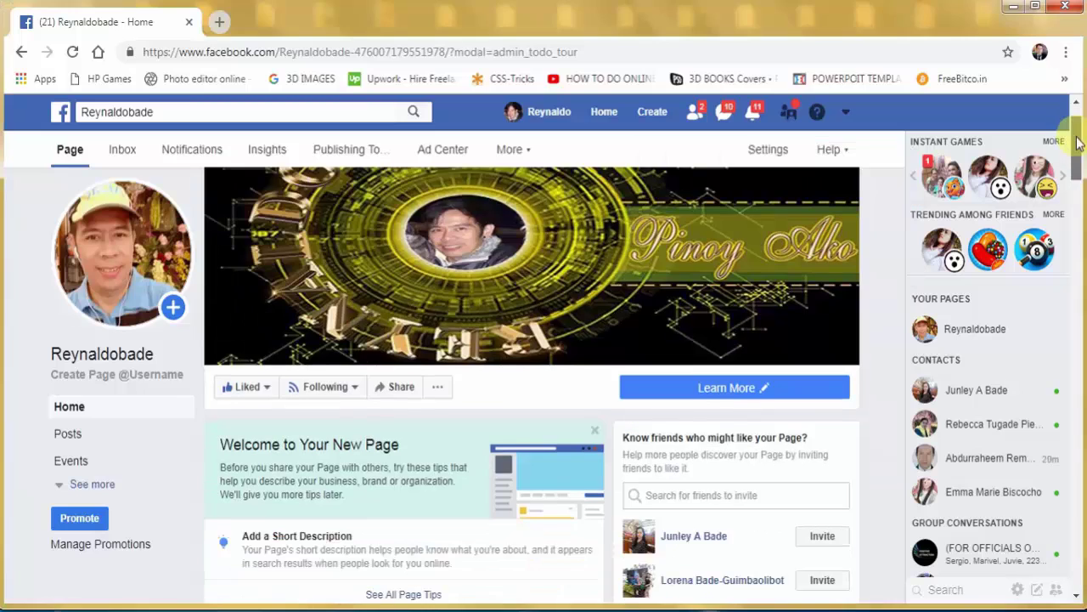
pyautogui.moveTo(1077, 145); pyautogui.dragTo(1075, 202)
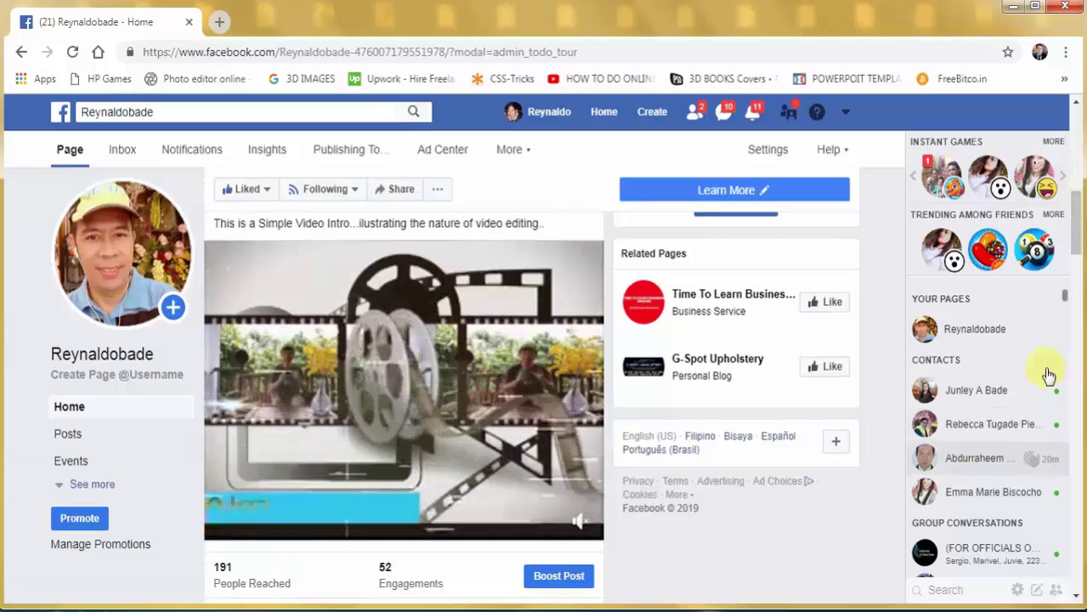
pyautogui.moveTo(1075, 253); pyautogui.dragTo(1077, 307)
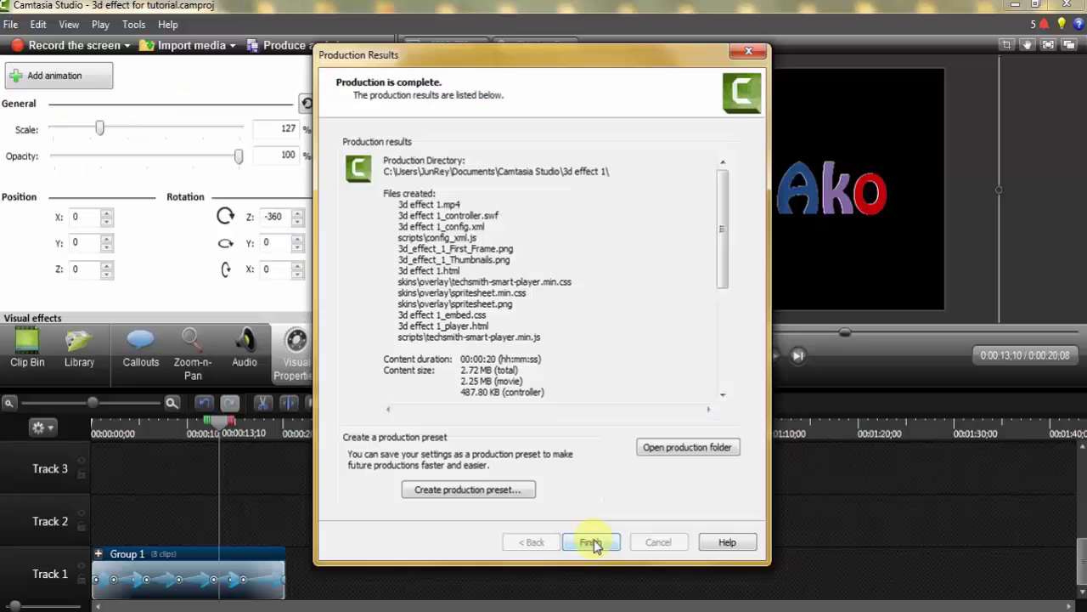
pyautogui.click(592, 541)
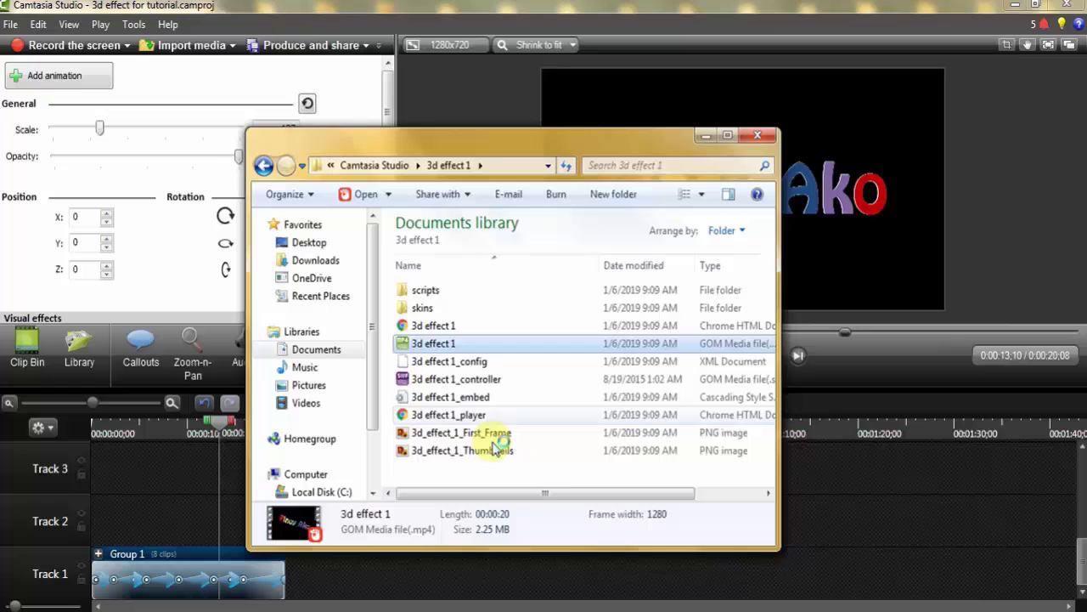
pyautogui.press('Return')
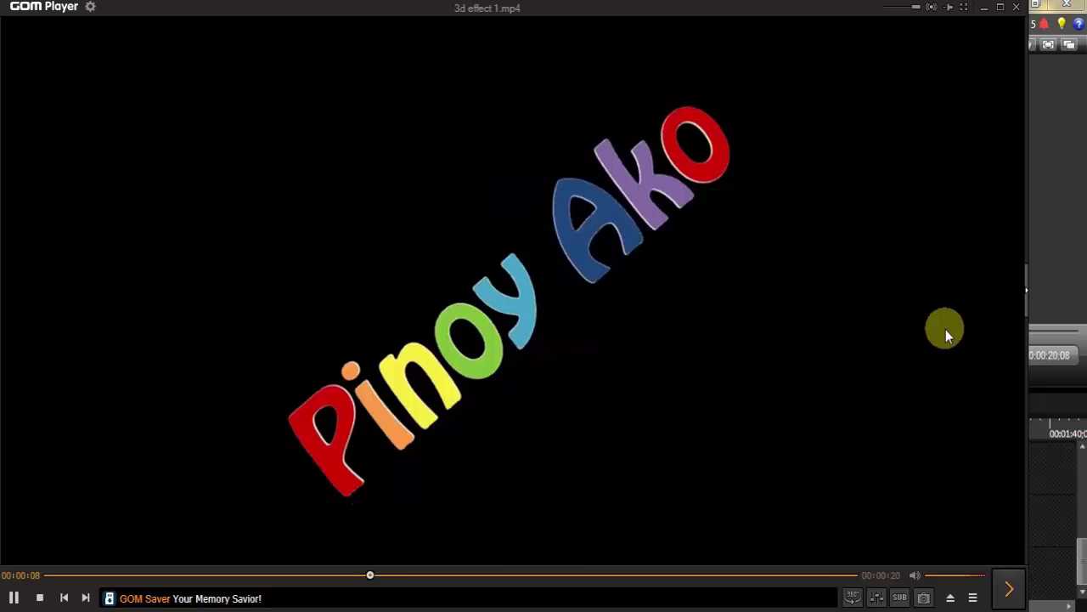
# - Leave GOM Player with Alt+Tab and return to the Camtasia Studio project
pyautogui.hotkey('alt', 'Tab')
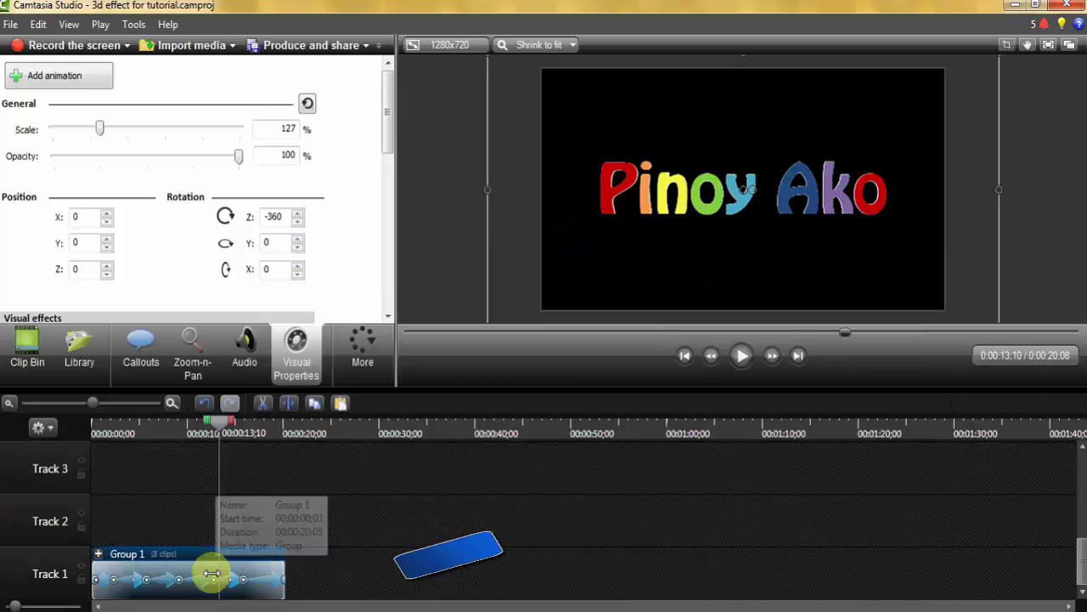
# - Add the Group 1 clip to the Library as an asset and rename it '3d intro'
pyautogui.rightClick(238, 565)
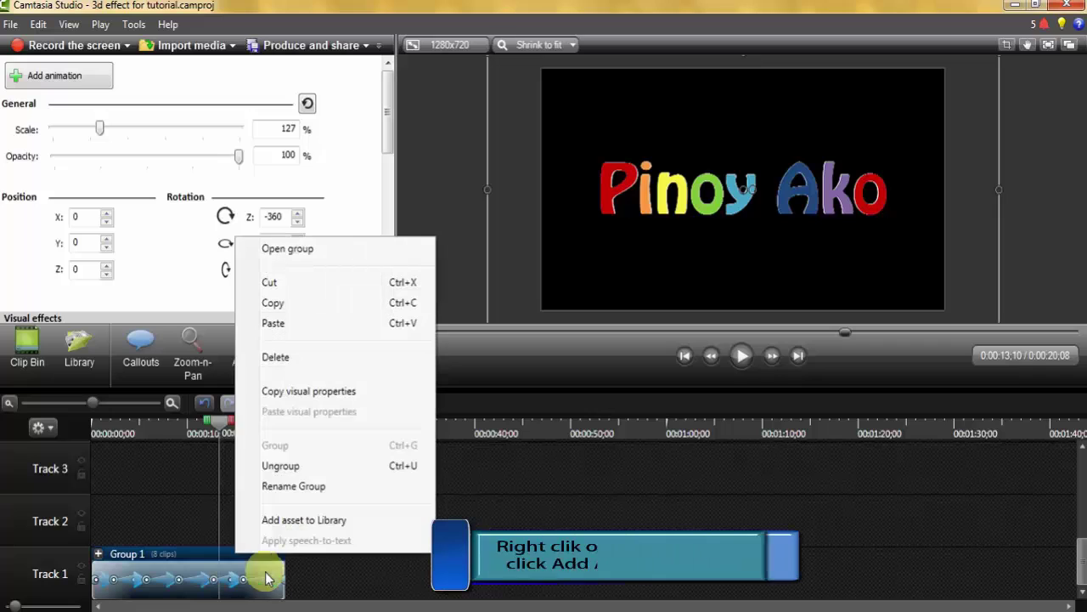
pyautogui.click(355, 520)
pyautogui.scroll(-3, 174, 170)
pyautogui.rightClick(174, 119)
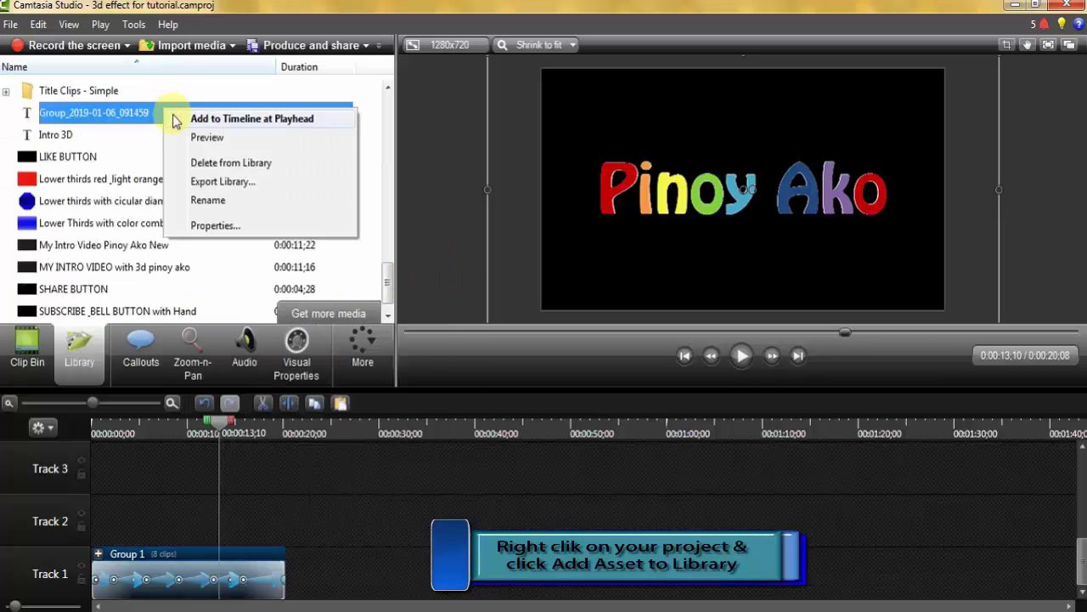
pyautogui.click(206, 200)
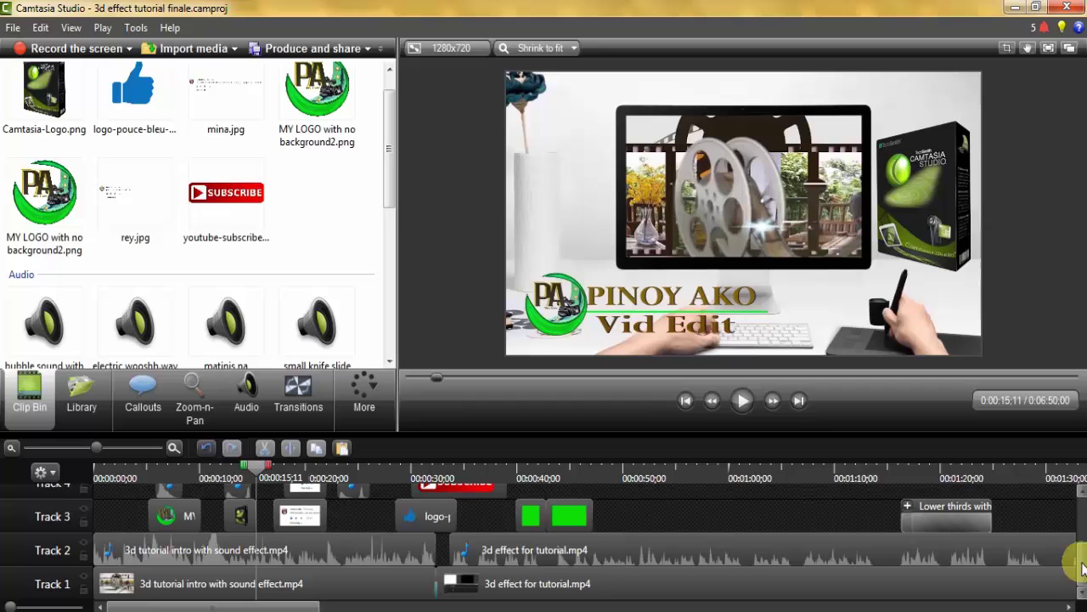
pyautogui.moveTo(1081, 563)
pyautogui.mouseDown()
pyautogui.moveTo(1080, 540)
pyautogui.moveTo(1083, 567)
pyautogui.mouseUp()
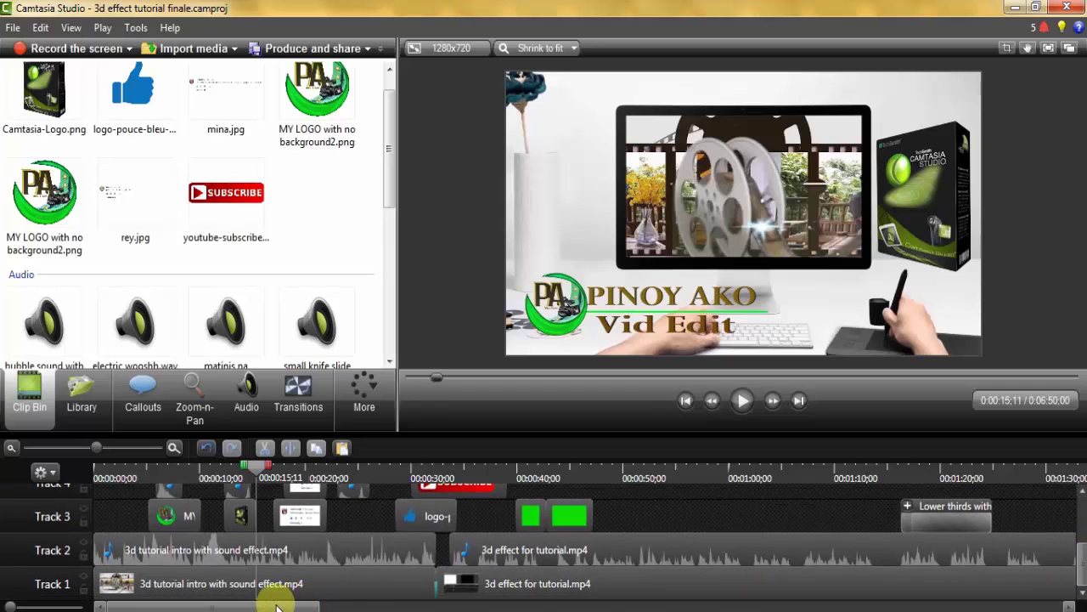
pyautogui.moveTo(276, 607); pyautogui.dragTo(371, 607)
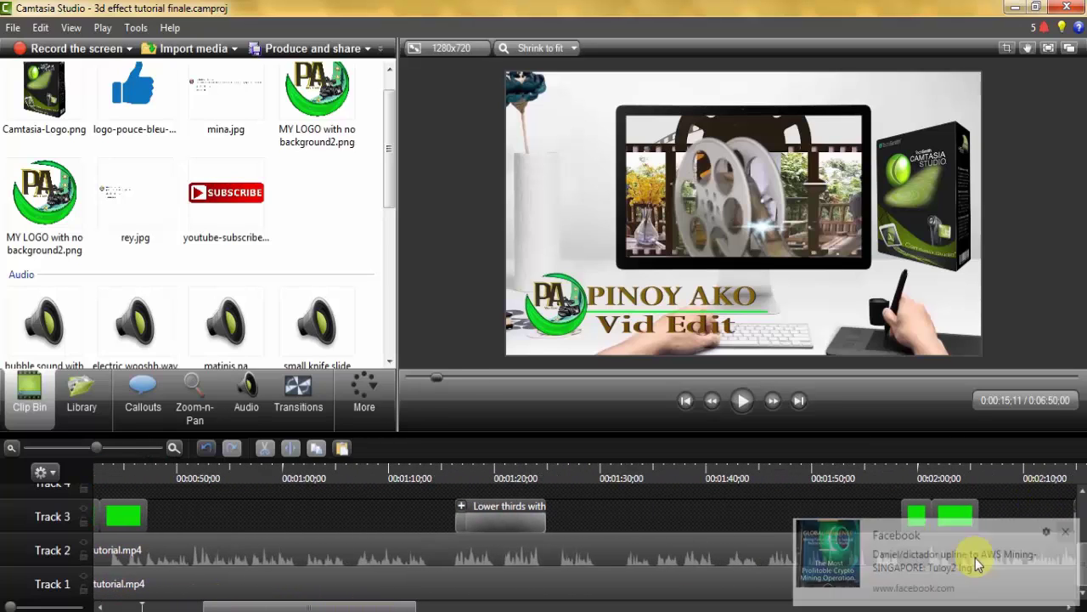
pyautogui.moveTo(385, 606); pyautogui.dragTo(450, 607)
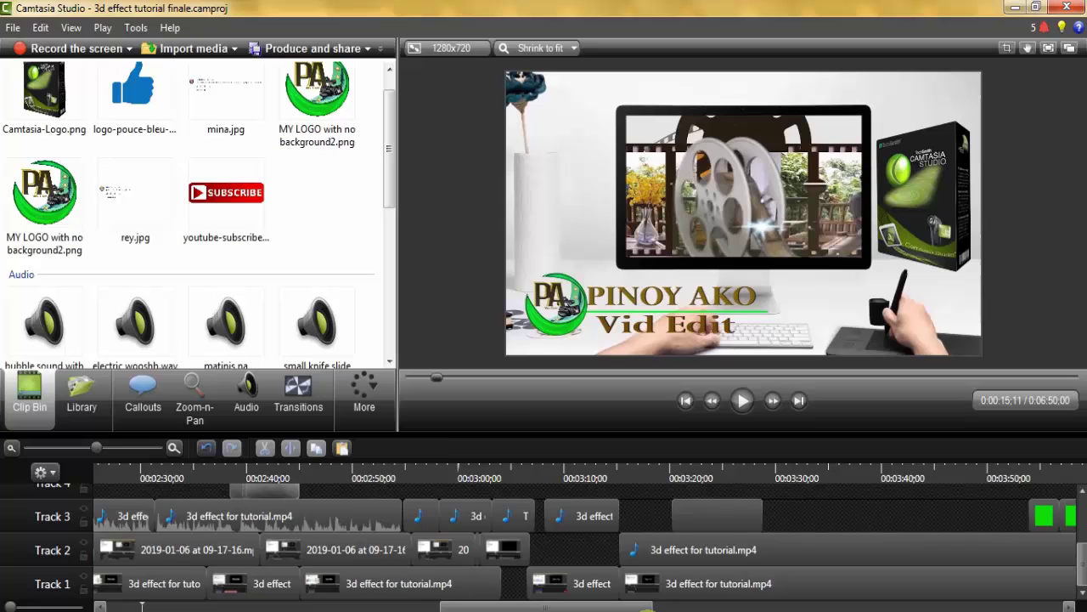
pyautogui.moveTo(648, 608); pyautogui.dragTo(312, 606)
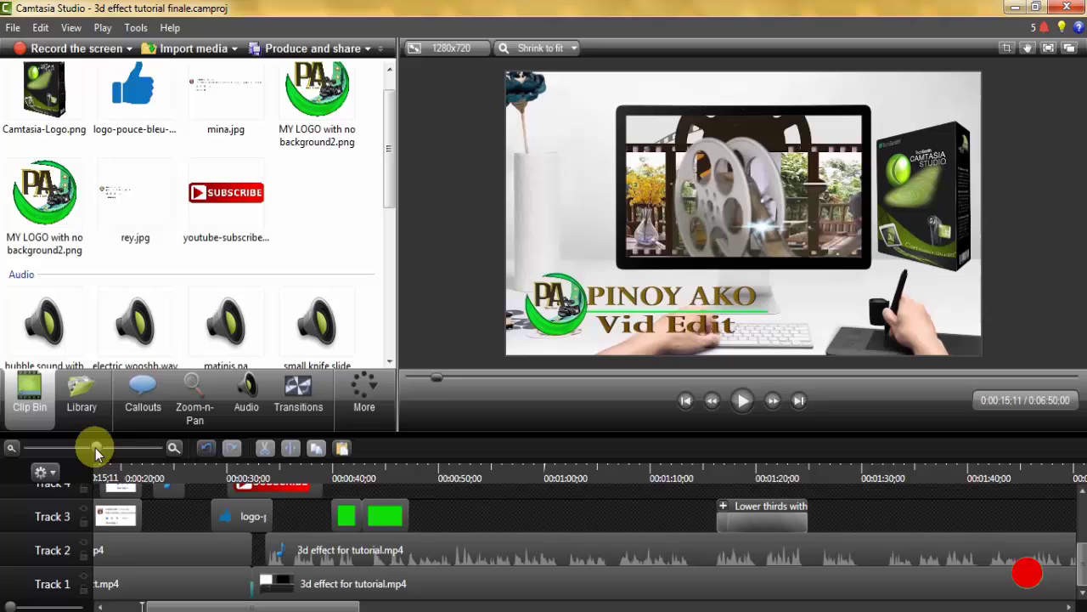
pyautogui.moveTo(95, 448); pyautogui.dragTo(70, 452)
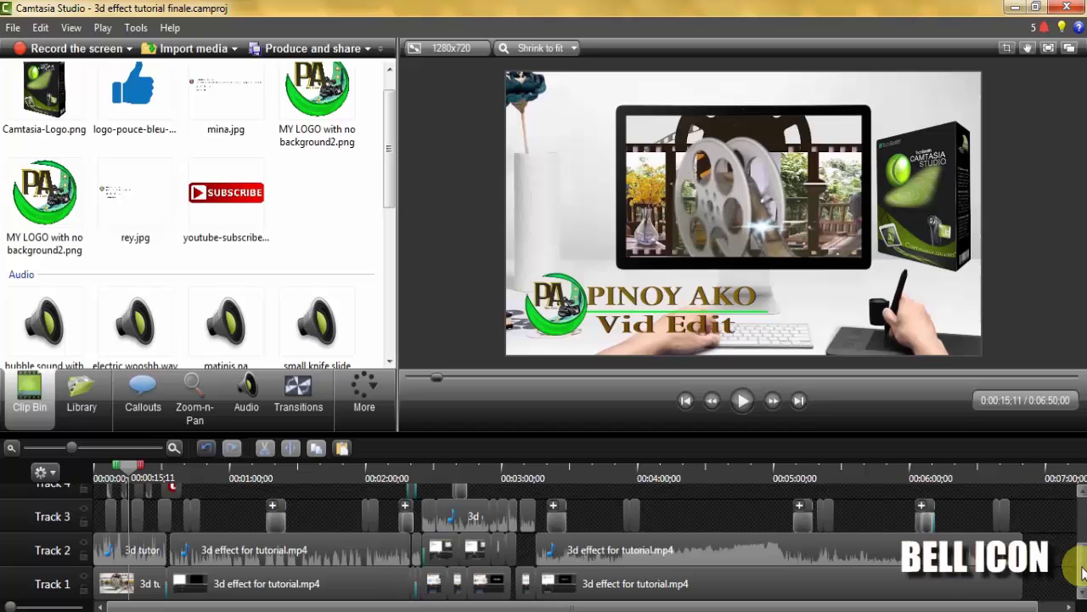
pyautogui.scroll(3, 1075, 548)
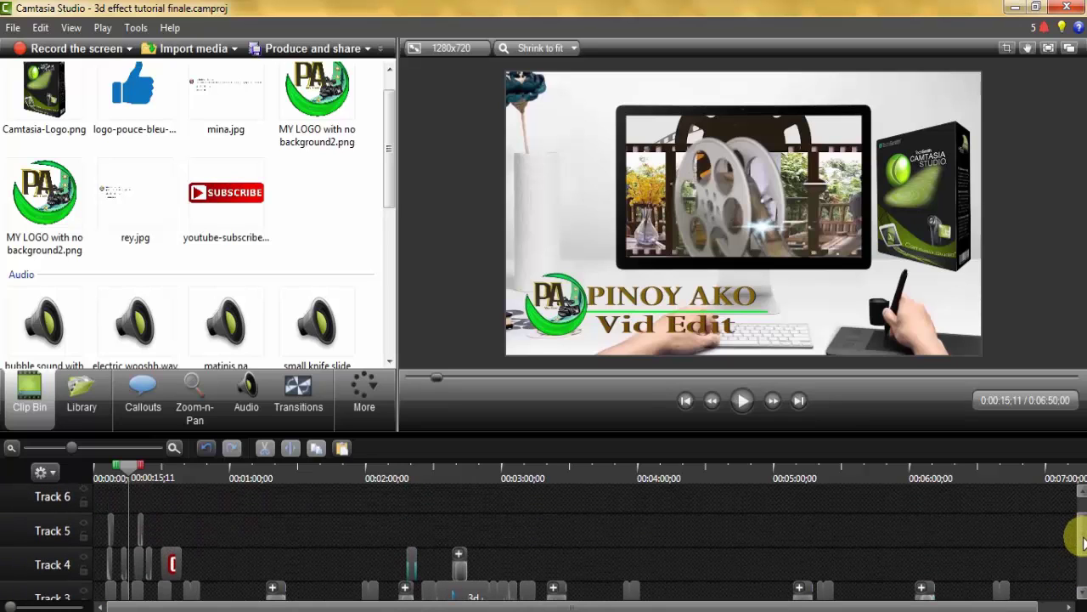
pyautogui.scroll(-1, 1079, 537)
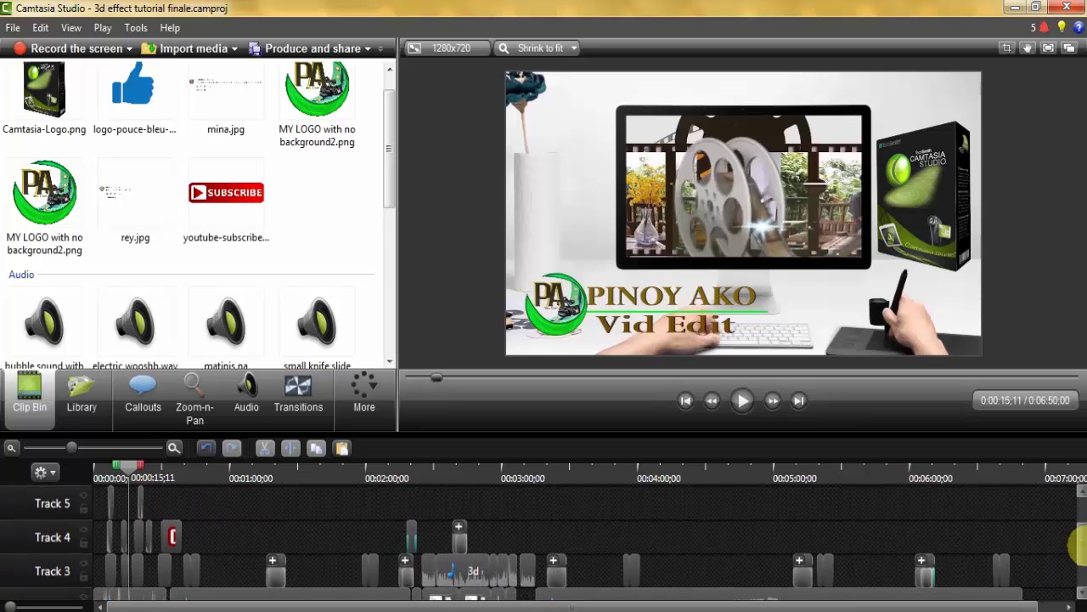
pyautogui.scroll(-2, 1081, 540)
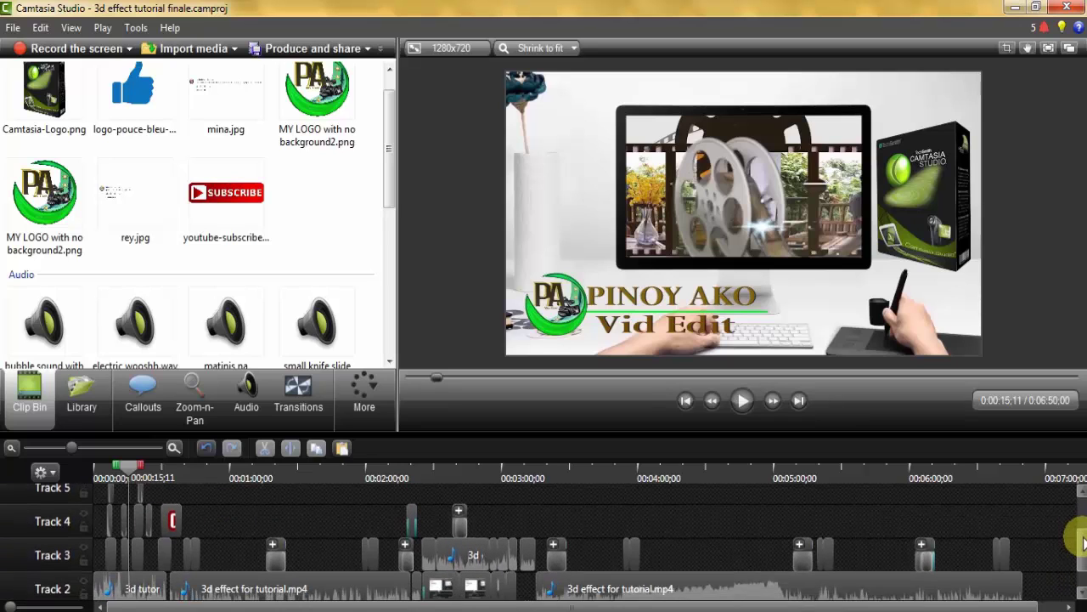